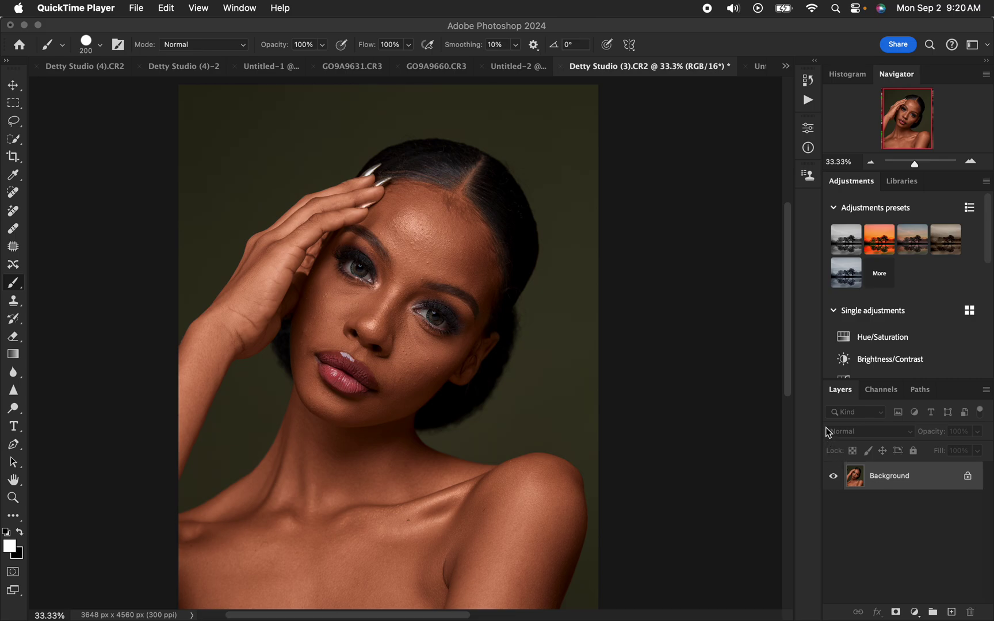
Step: Duplicate the portrait twice, name the copies 'low freq' and 'high', and hide 'high'
click(702, 345)
key(super+j)
key(super+j)
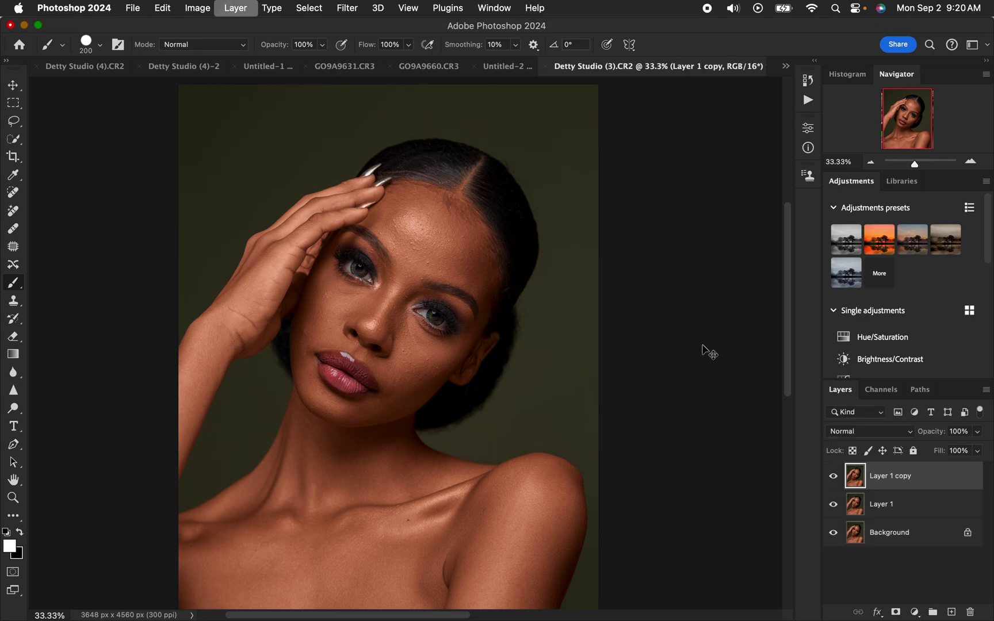
double_click(881, 504)
text(lo)
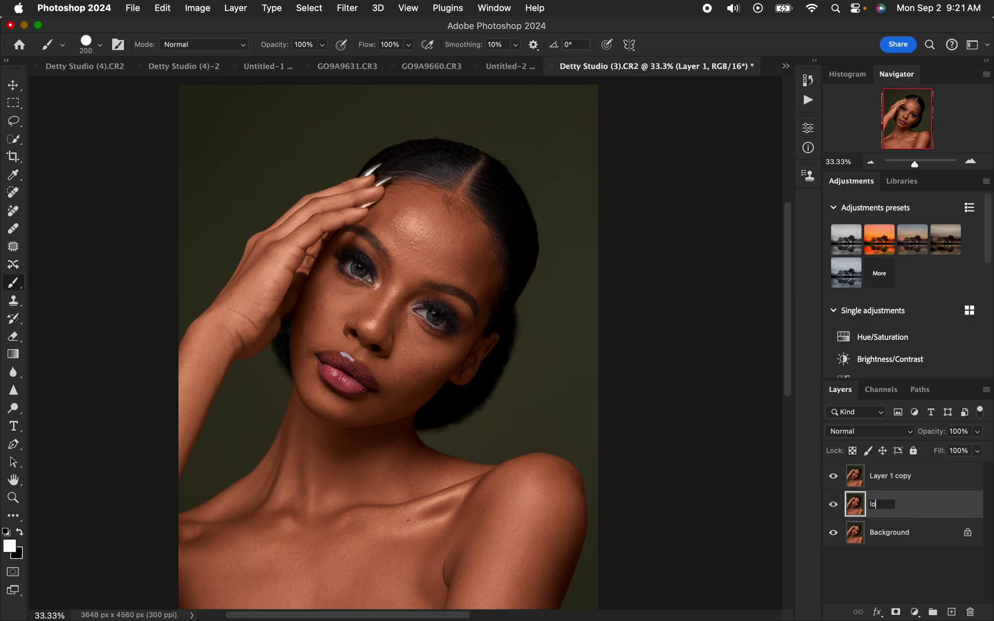
text(w freq)
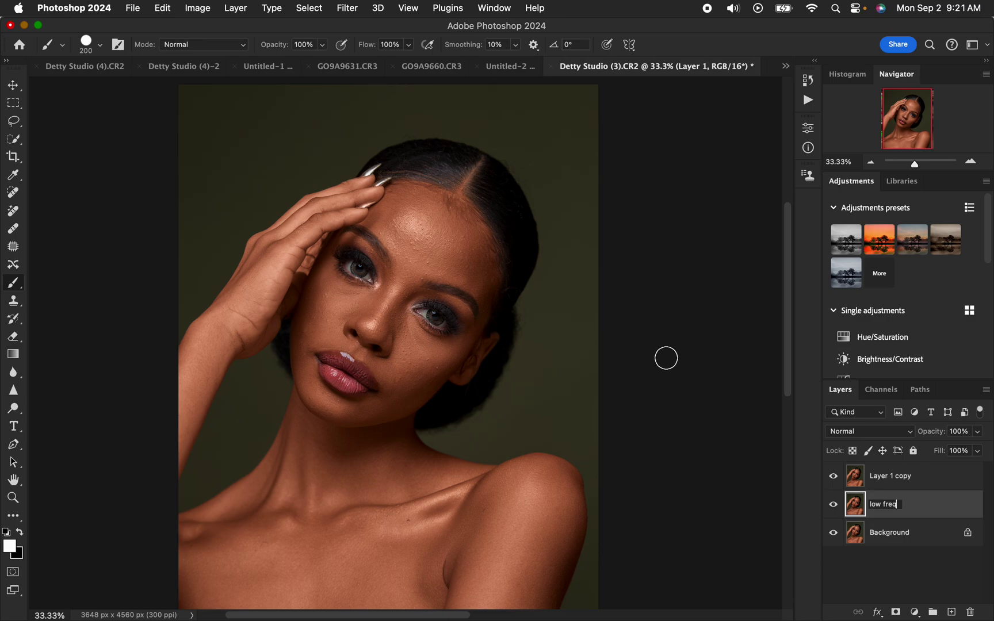
double_click(886, 477)
text(high)
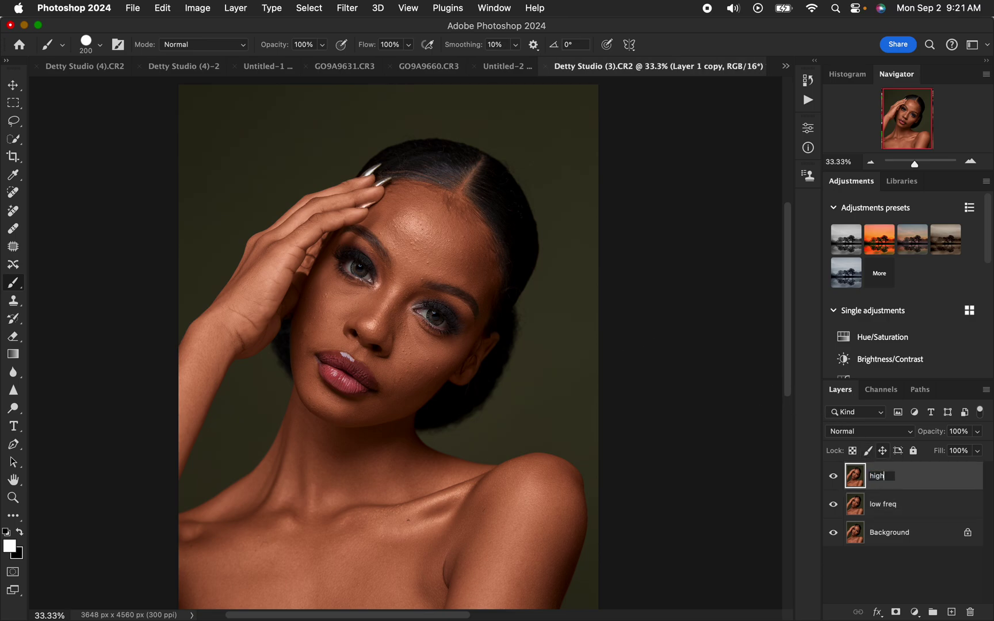
key(Return)
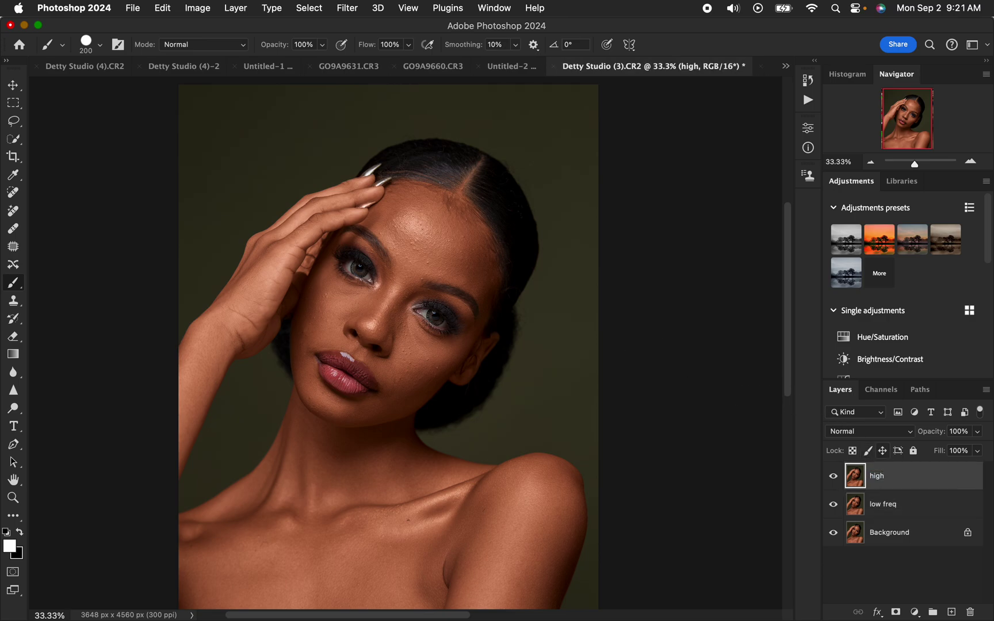
click(834, 478)
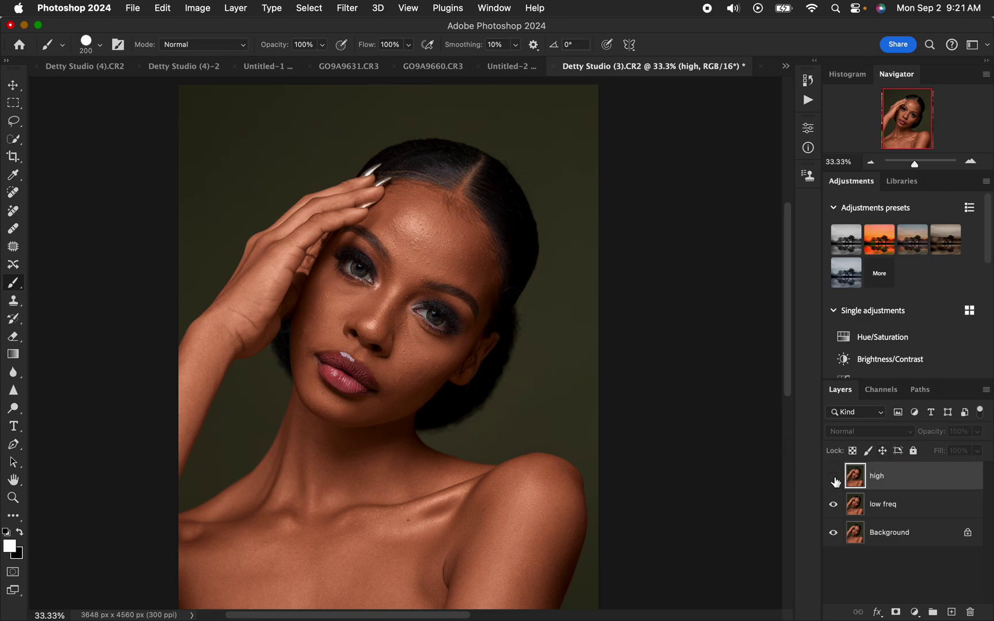
click(899, 512)
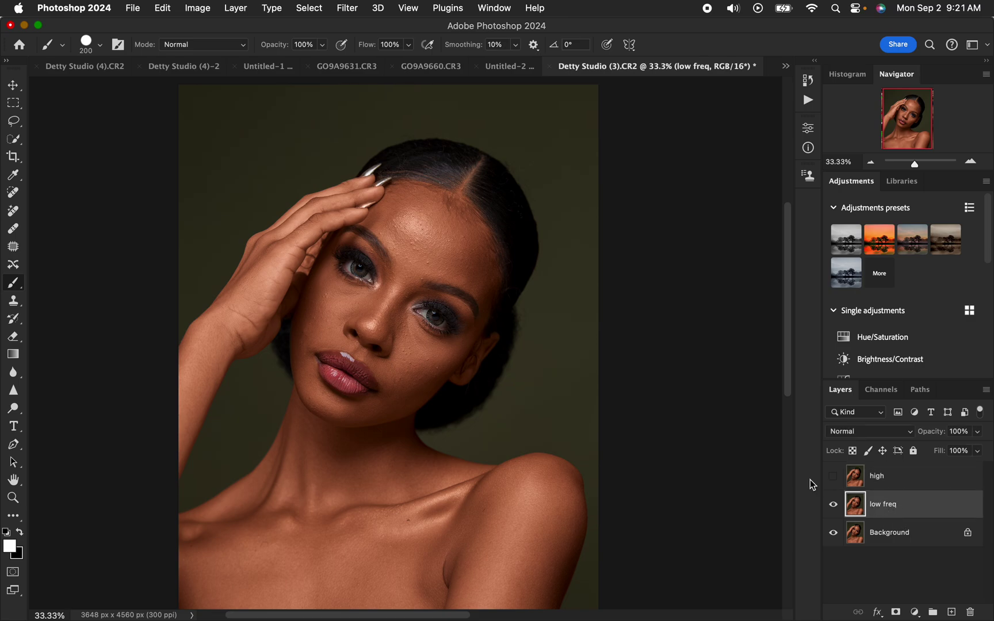
Step: Open Gaussian Blur on the low freq layer with the radius reset to 0.1 pixels
click(14, 122)
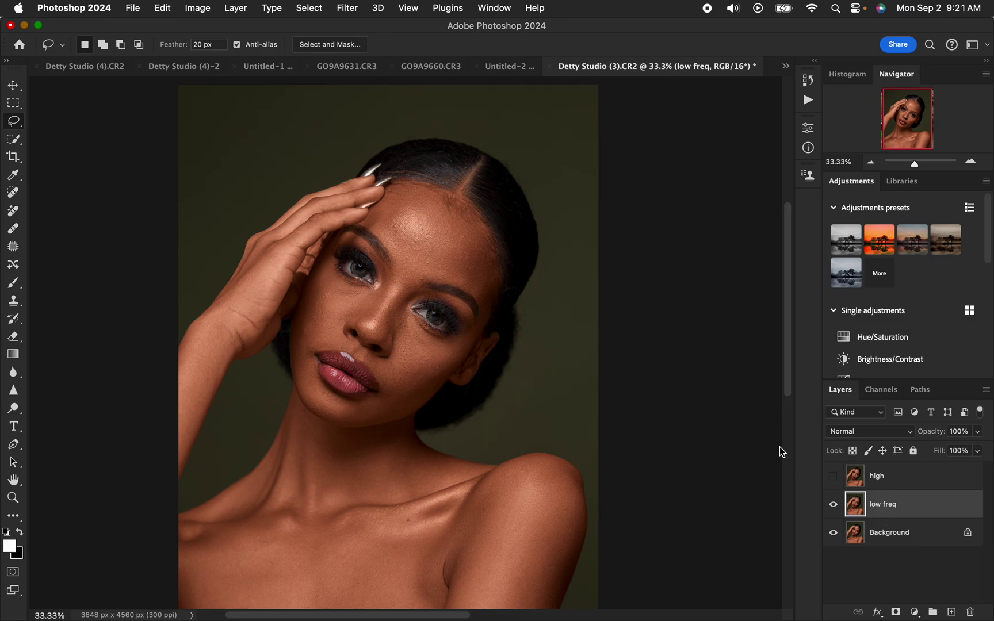
click(348, 8)
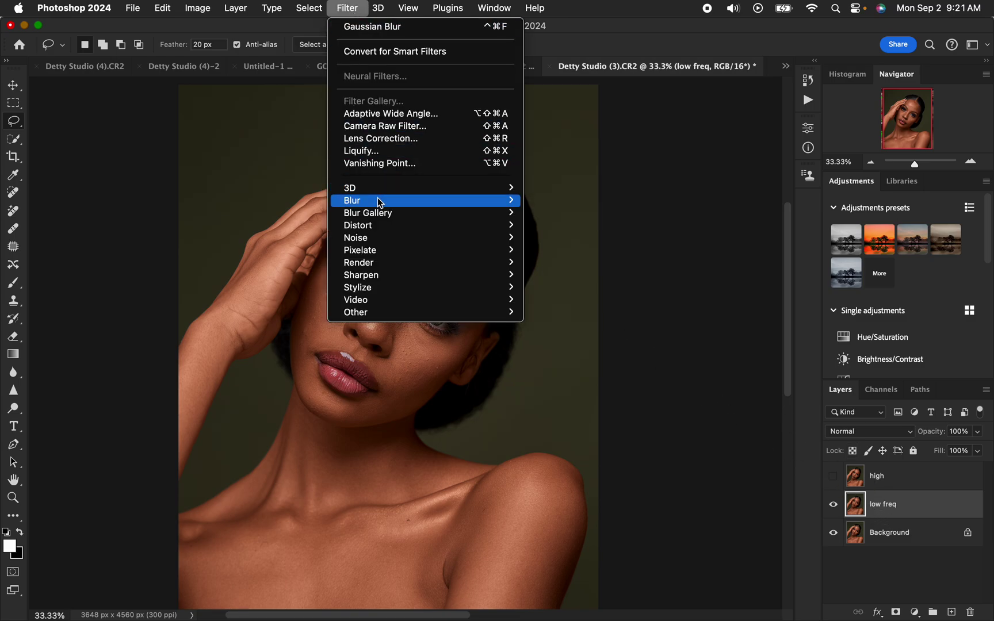
mouse_move(380, 202)
click(569, 245)
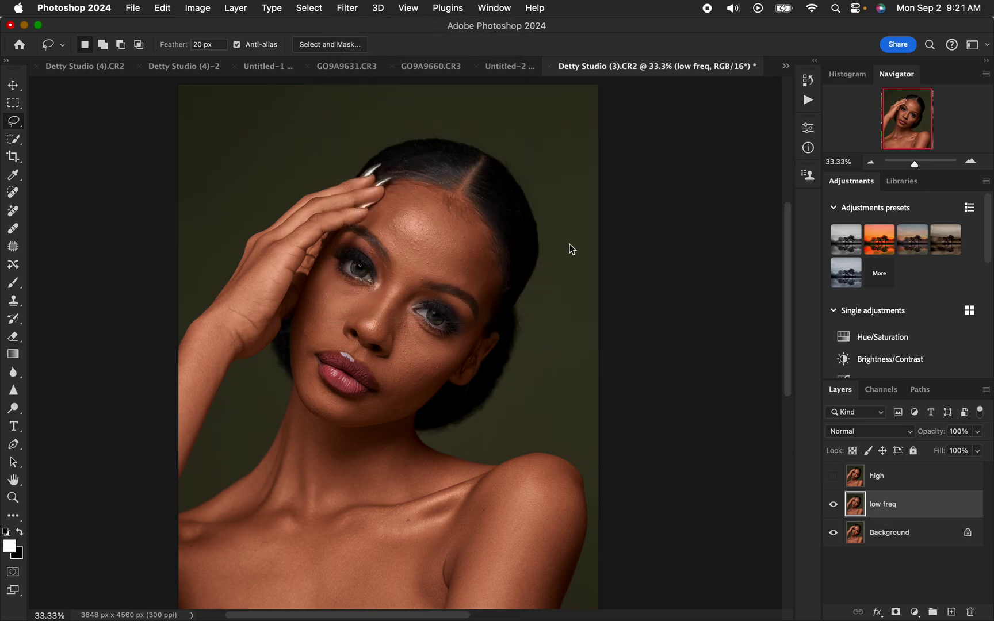
drag(673, 310, 614, 305)
drag(702, 102, 682, 141)
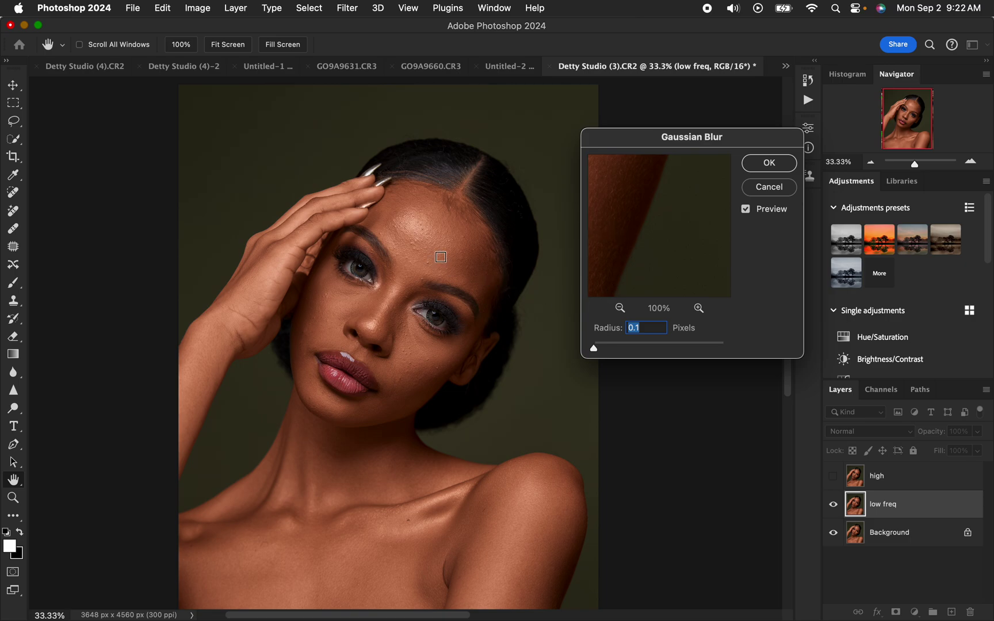
Step: Preview the forehead at 67% and raise the Gaussian Blur radius to 7.0 pixels
click(417, 236)
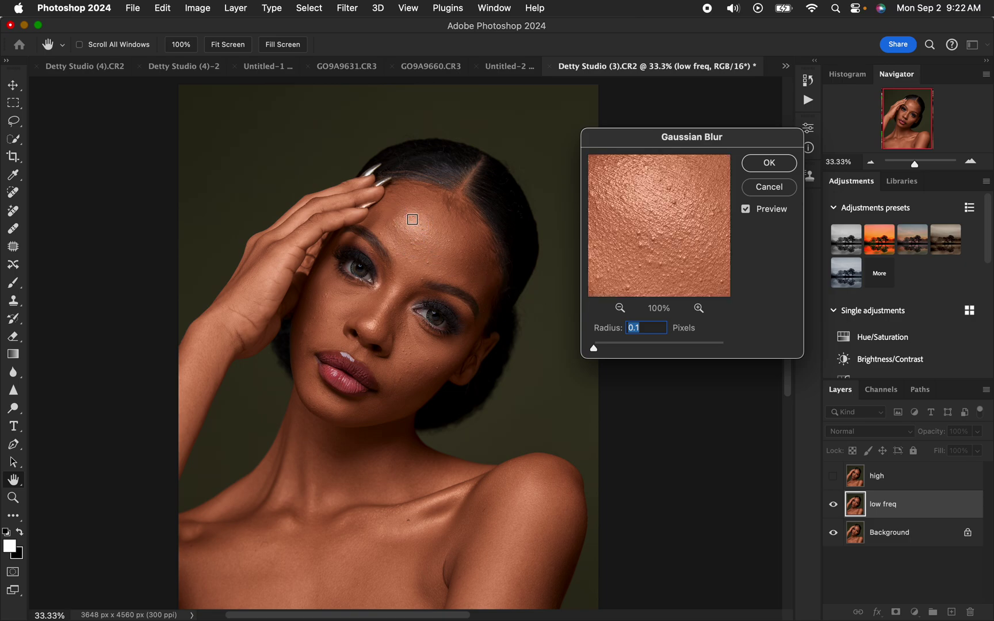
click(420, 228)
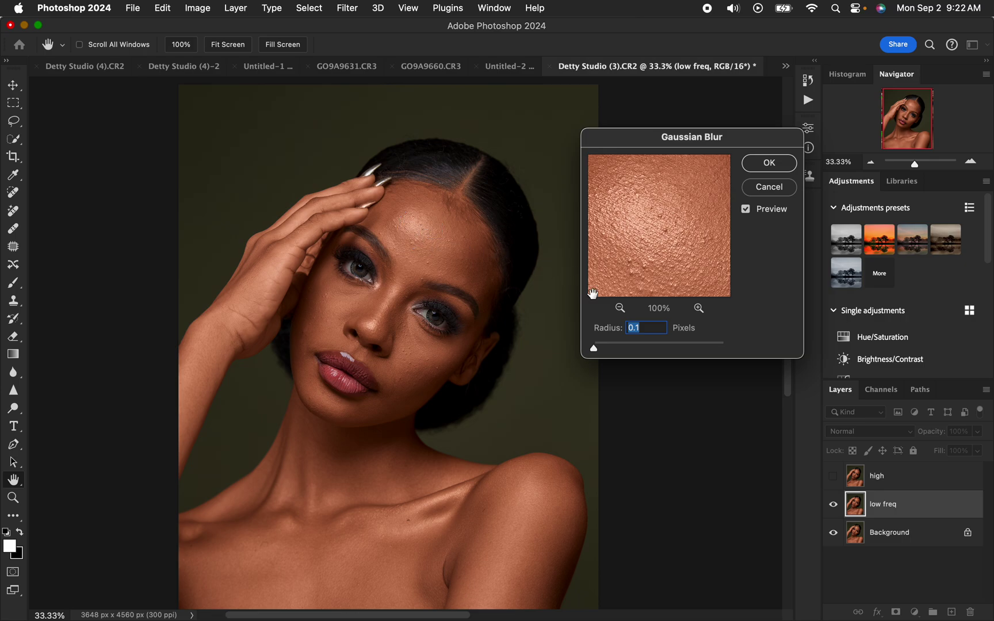
click(620, 308)
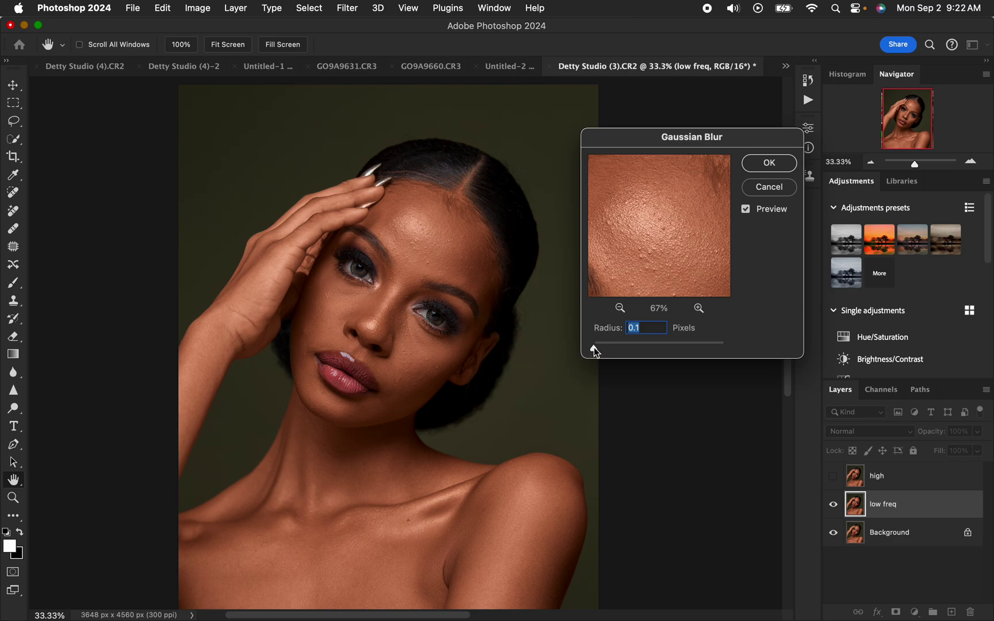
drag(594, 347, 608, 352)
drag(612, 348, 615, 347)
drag(619, 349, 632, 350)
drag(637, 352, 636, 348)
Step: Apply the 7.0-pixel blur to low freq, then make the high layer active and visible
click(774, 164)
key(l)
click(903, 477)
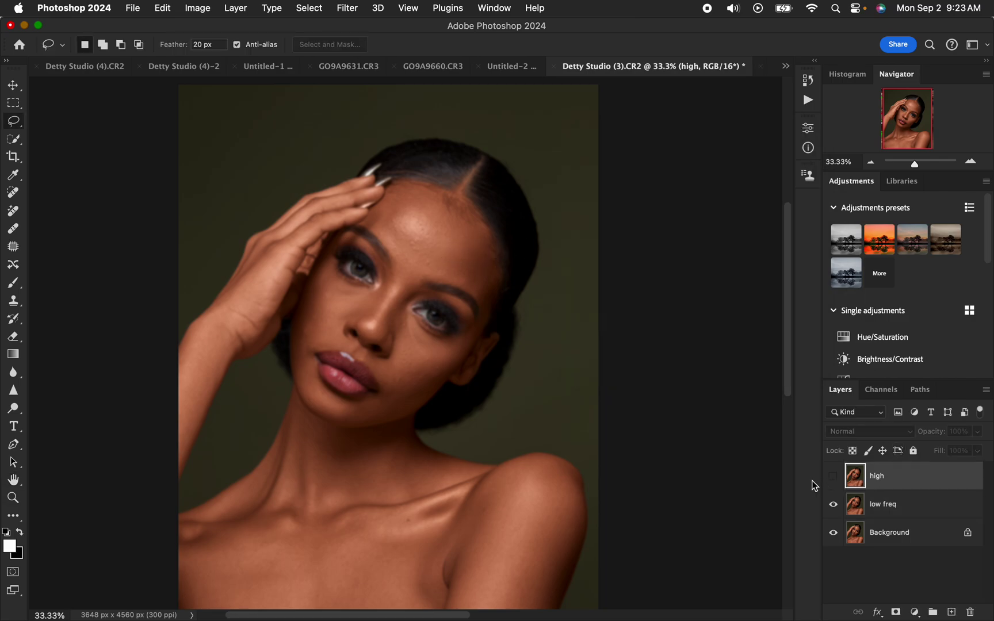
click(835, 480)
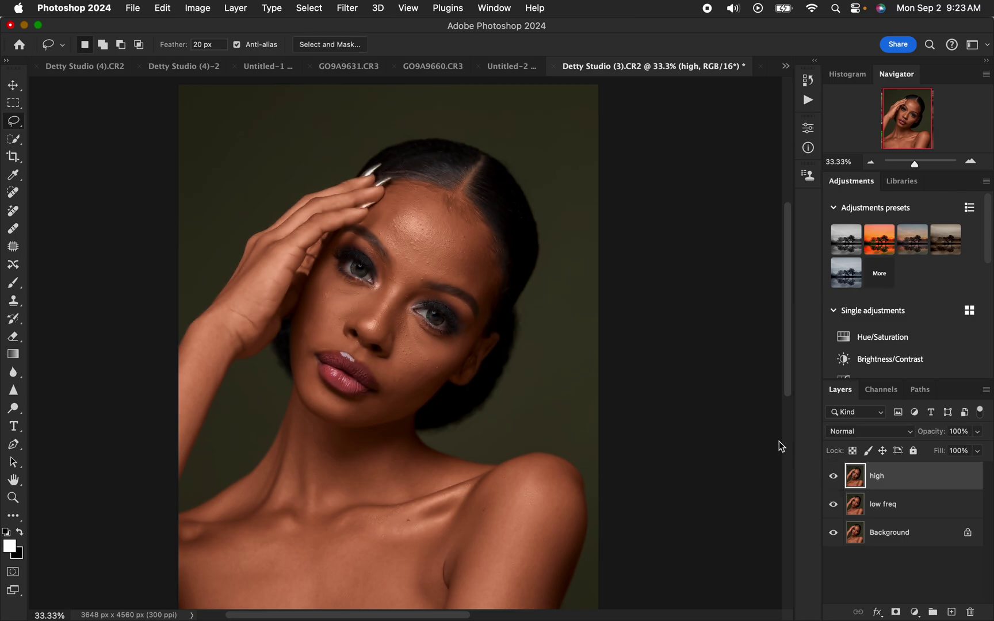
Step: Apply Image onto high from low freq, with Add blending and Invert on
click(197, 8)
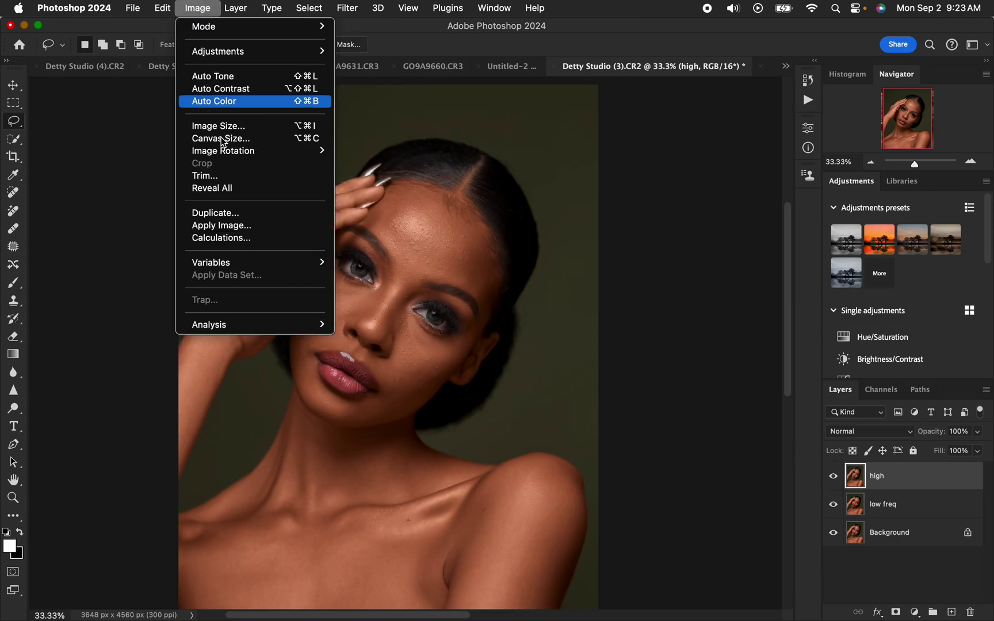
click(241, 224)
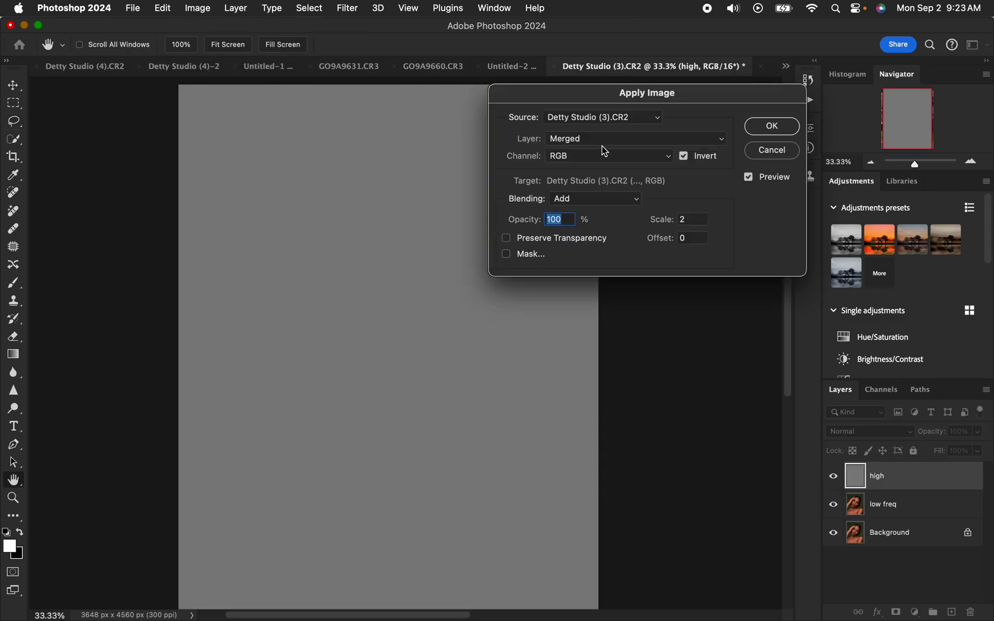
click(599, 139)
click(601, 175)
click(617, 199)
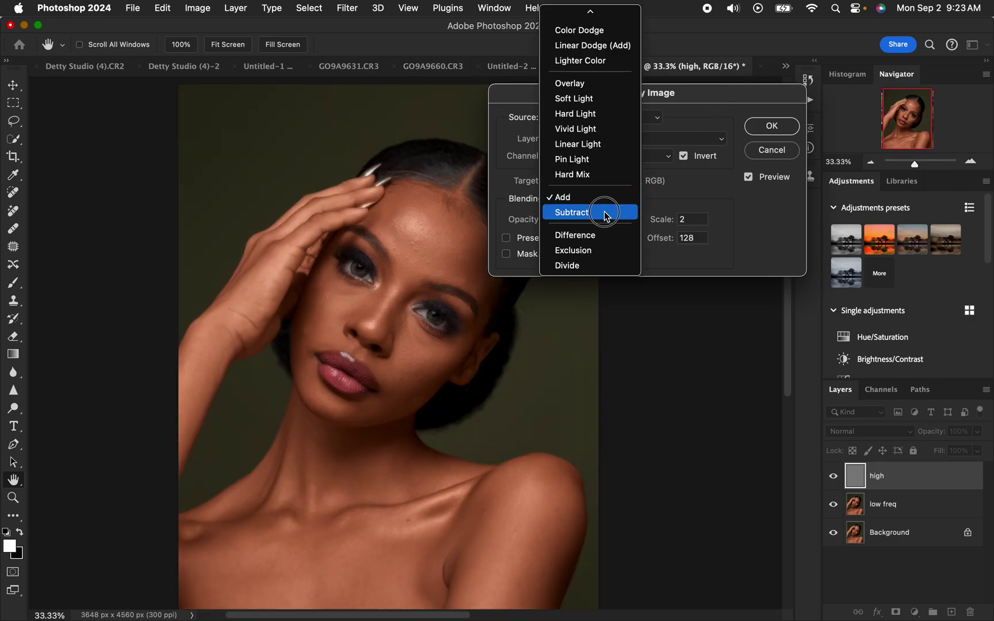
click(605, 214)
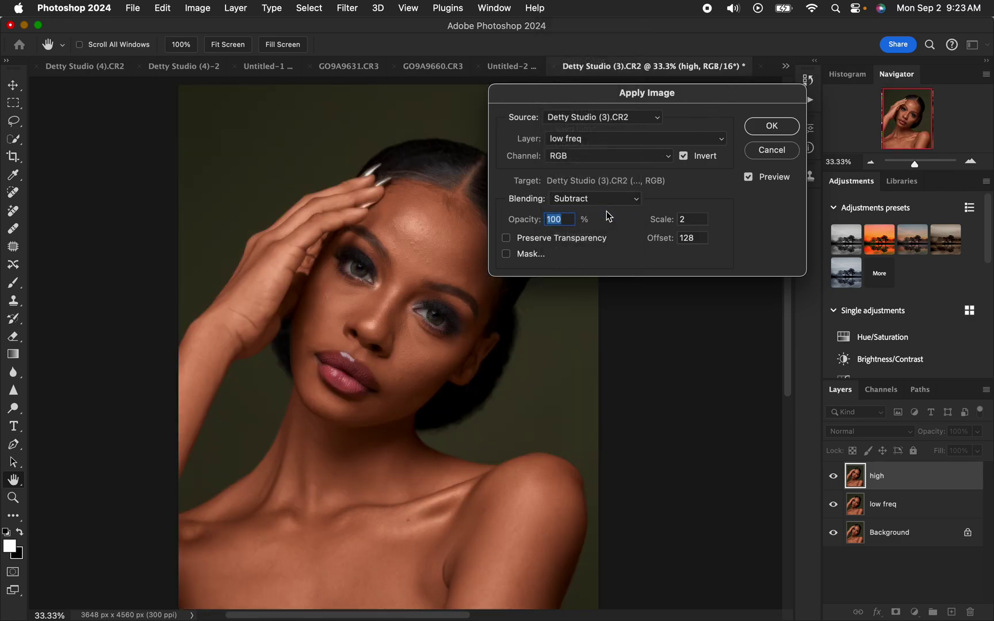
click(685, 157)
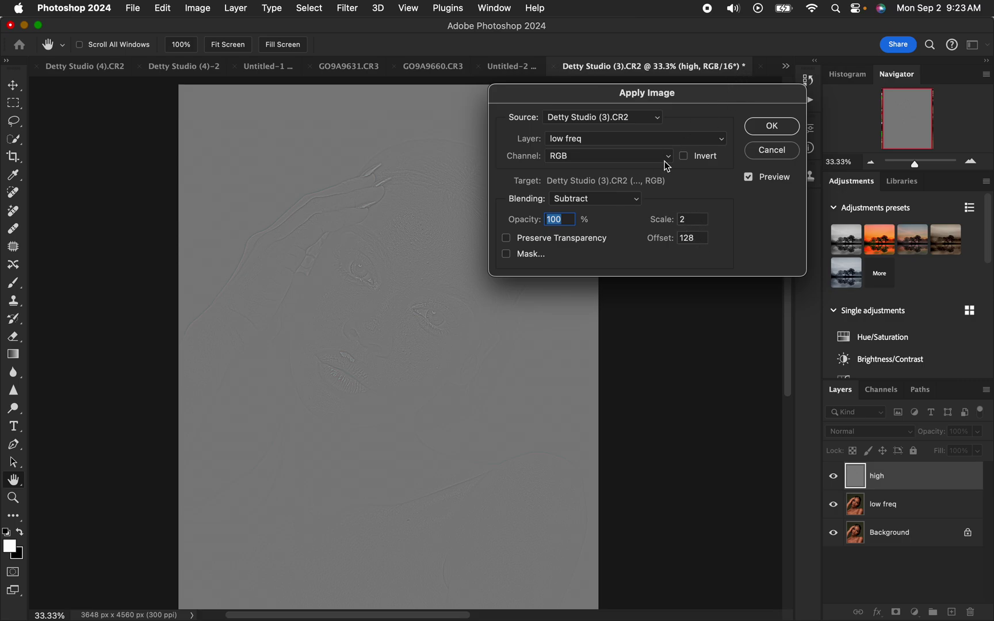
click(618, 202)
click(610, 182)
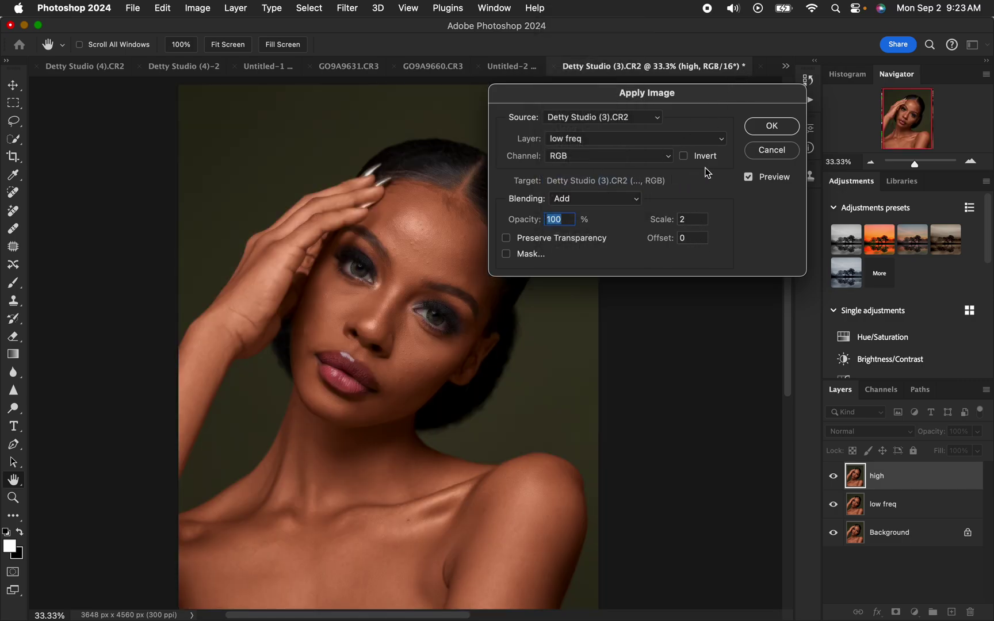
click(684, 156)
click(772, 126)
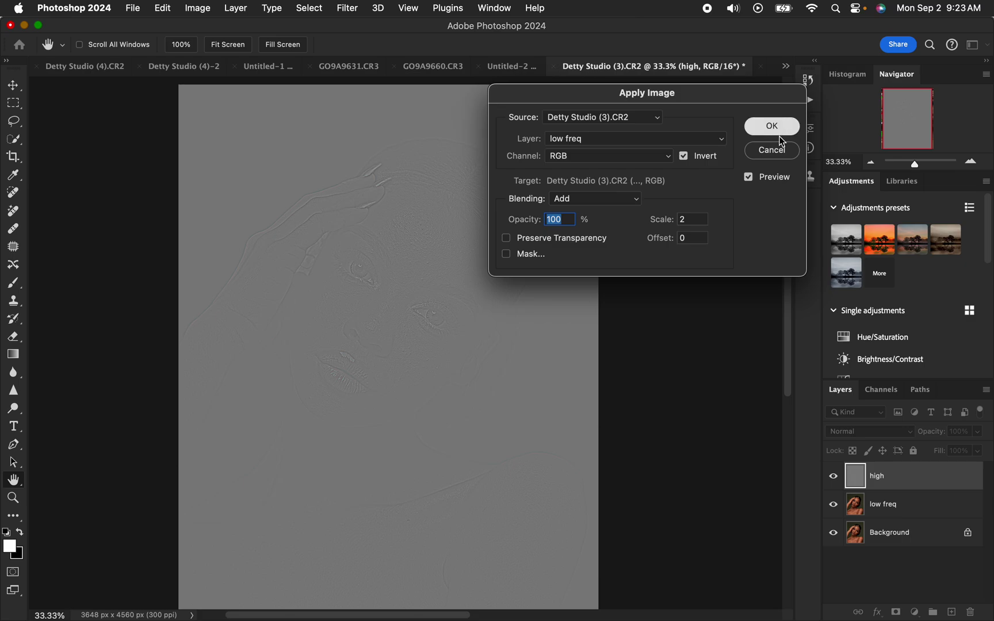
click(881, 433)
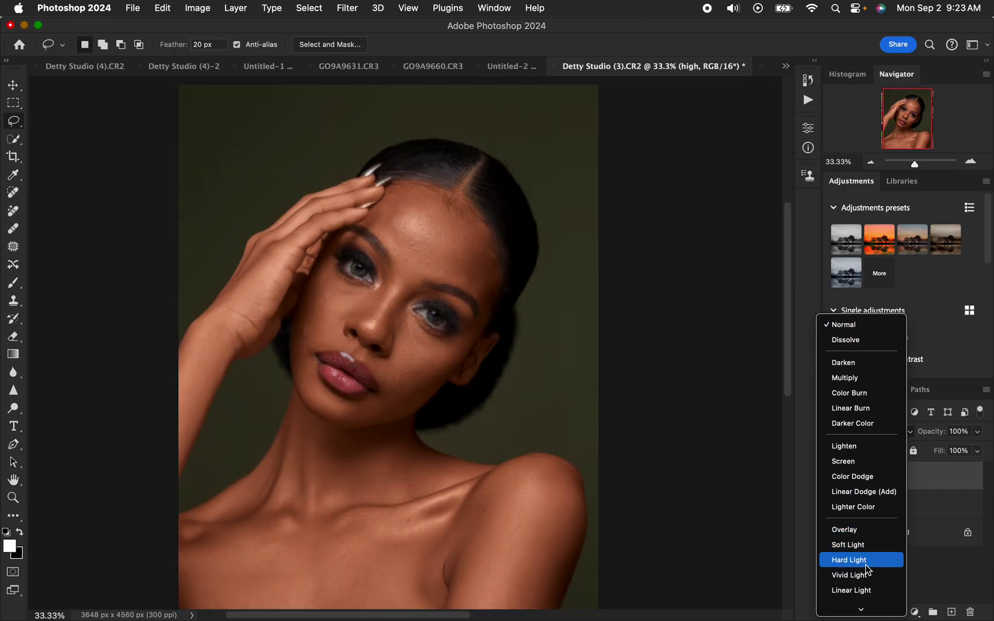
Step: Set the high layer to Linear Light and group it with low freq as Group 1
click(870, 591)
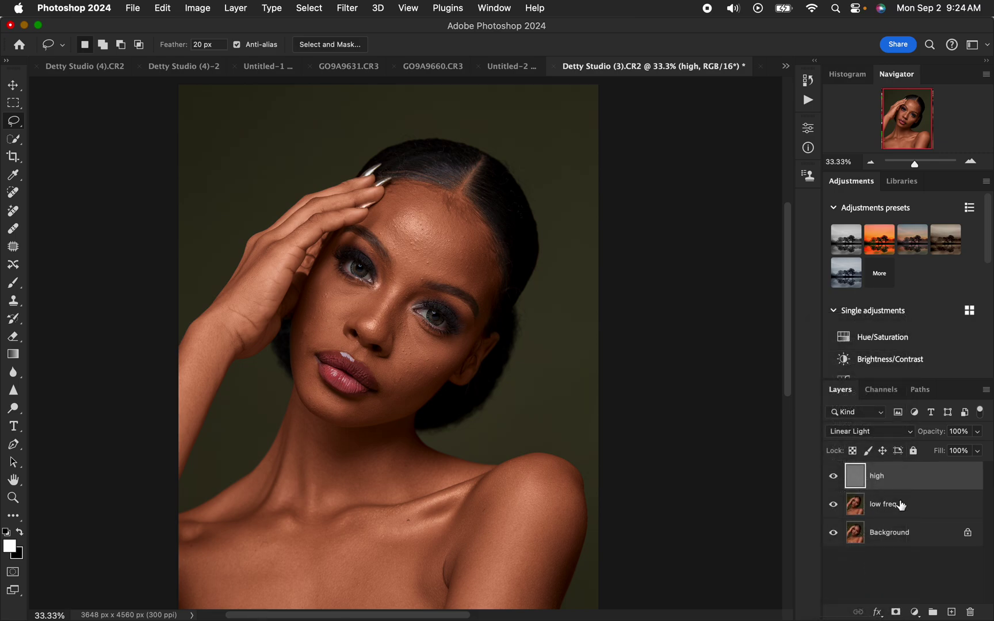
shift+click(917, 511)
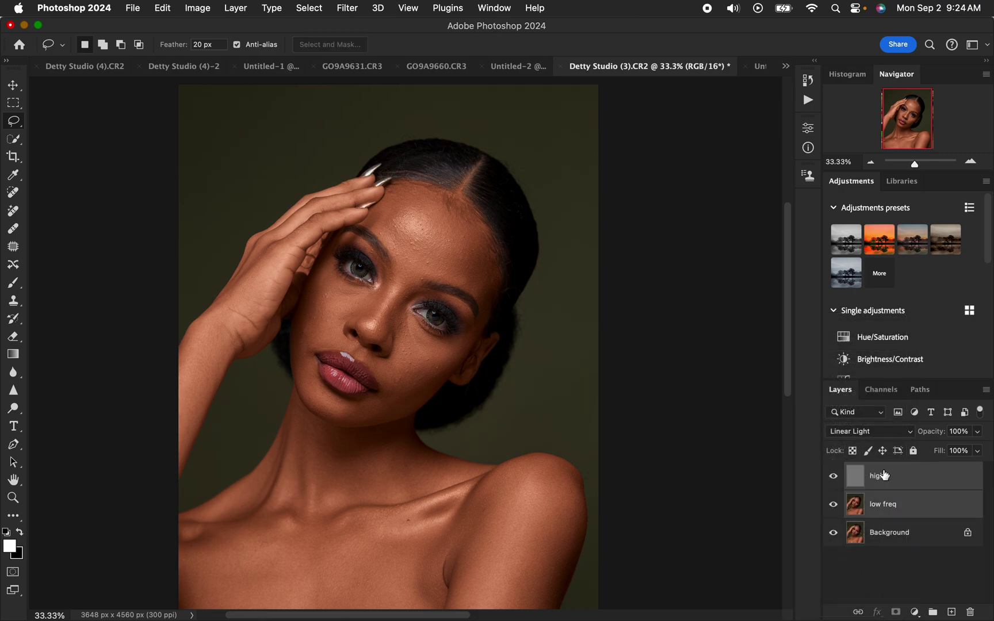
key(super+g)
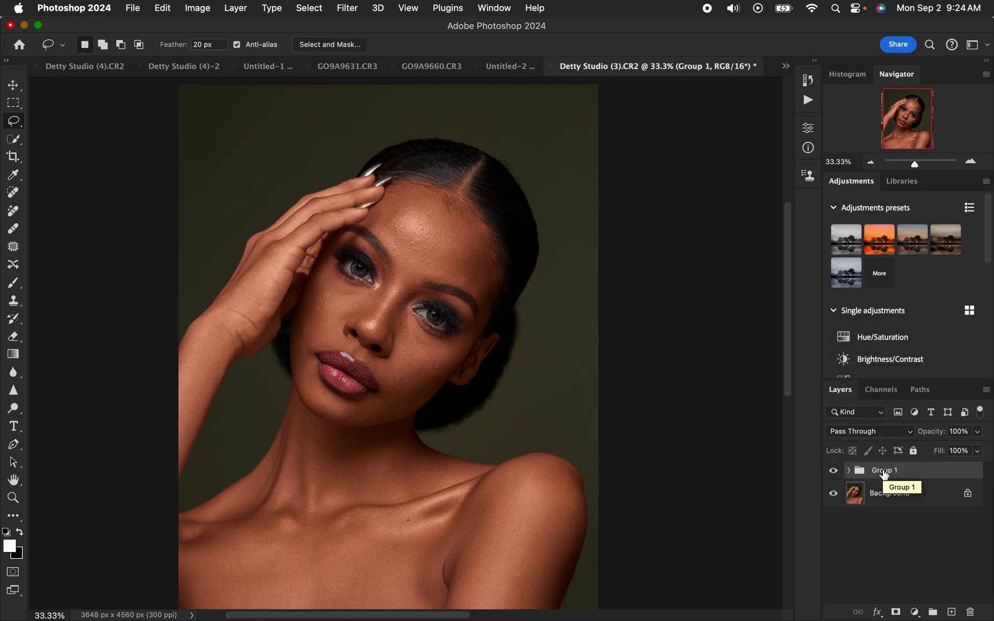
click(849, 471)
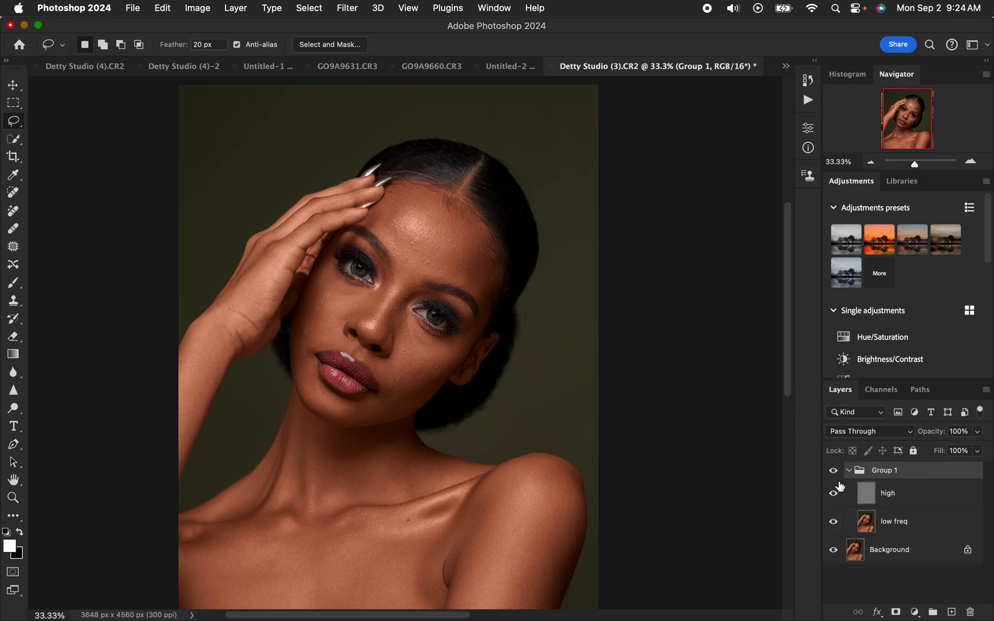
click(849, 471)
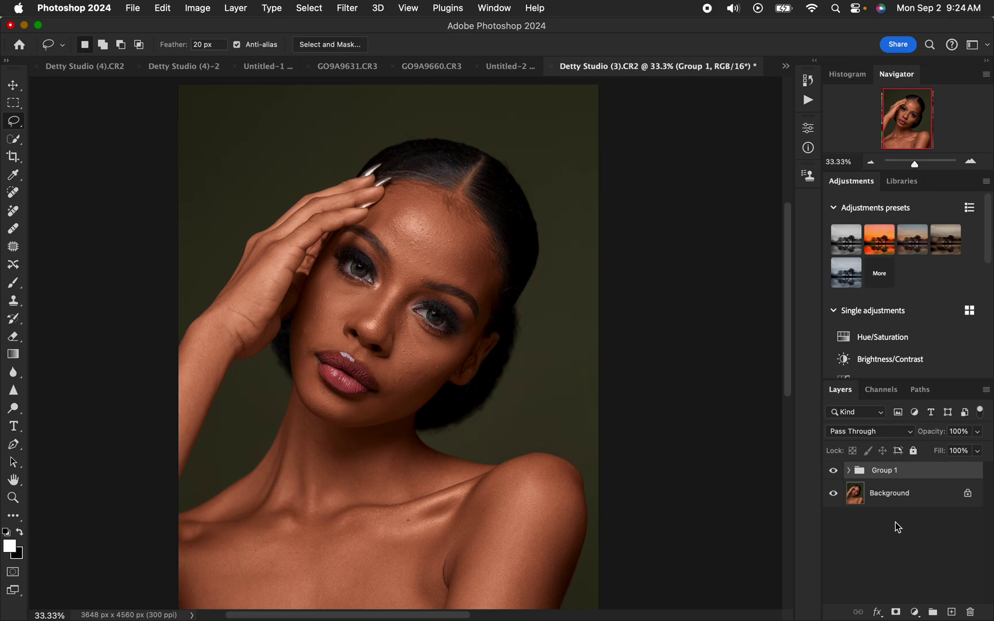
Step: Add a blank Layer 1 above Group 1 and ready a 100 px brush at 50% zoom
click(952, 613)
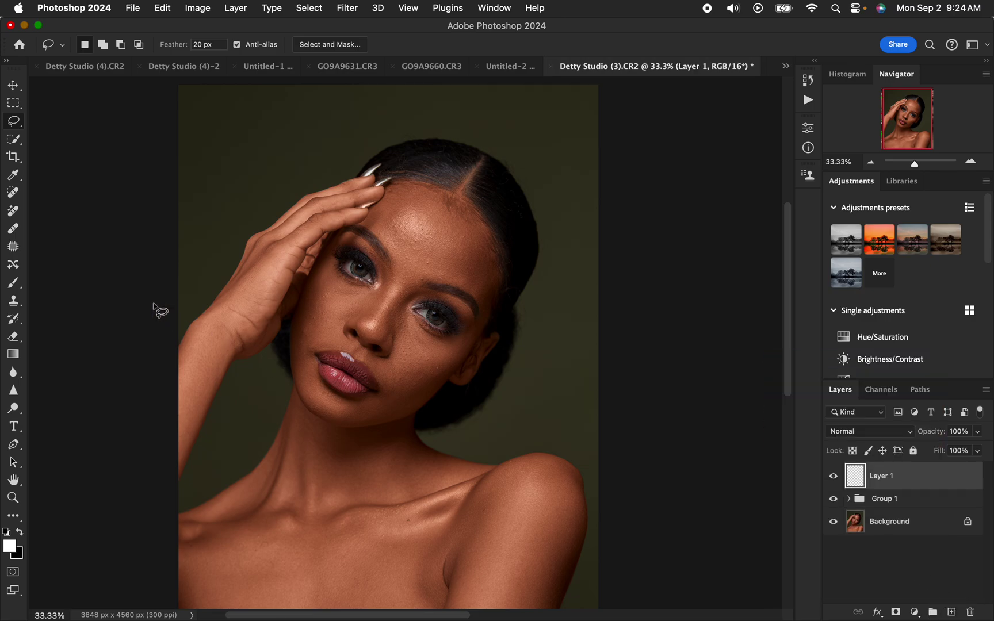
click(22, 285)
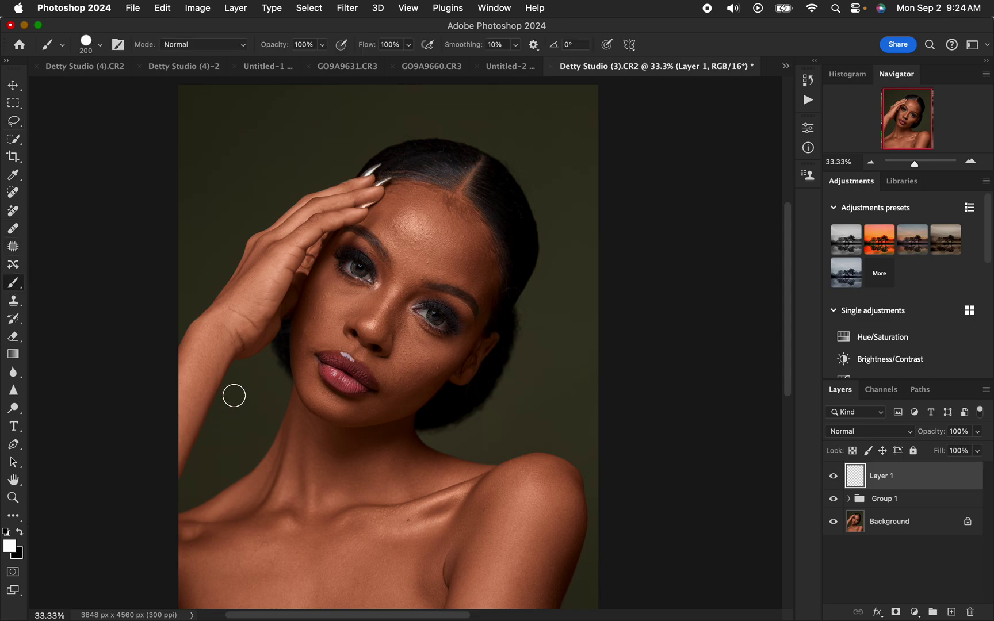
key(super+equal)
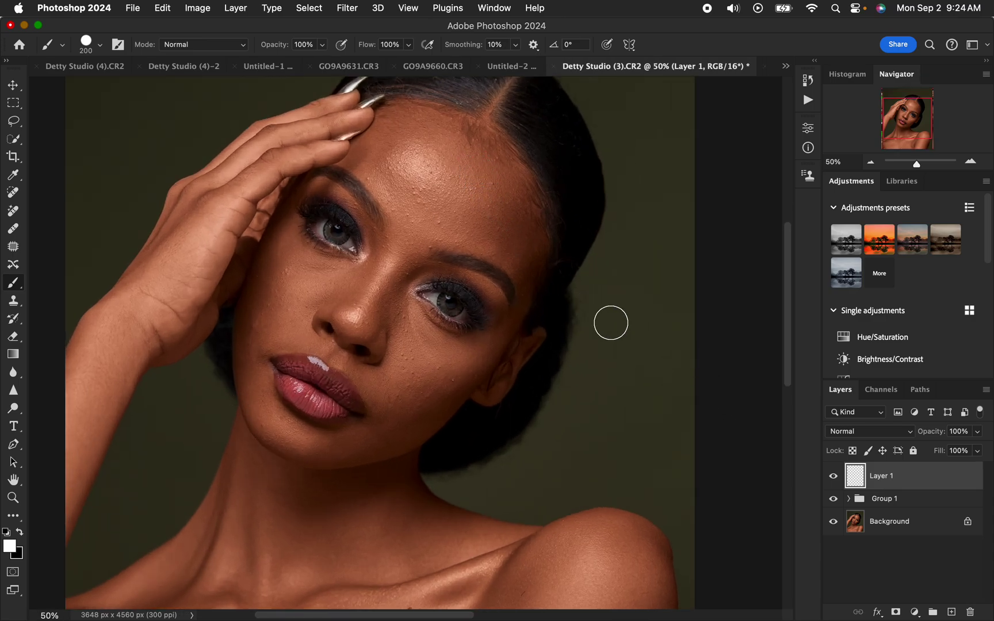
key(bracketleft)
key(bracketleft)
key(bracketleft)
key(bracketleft)
Step: Expand Group 1, hide the high layer, and shrink the brush to 60 px
click(850, 500)
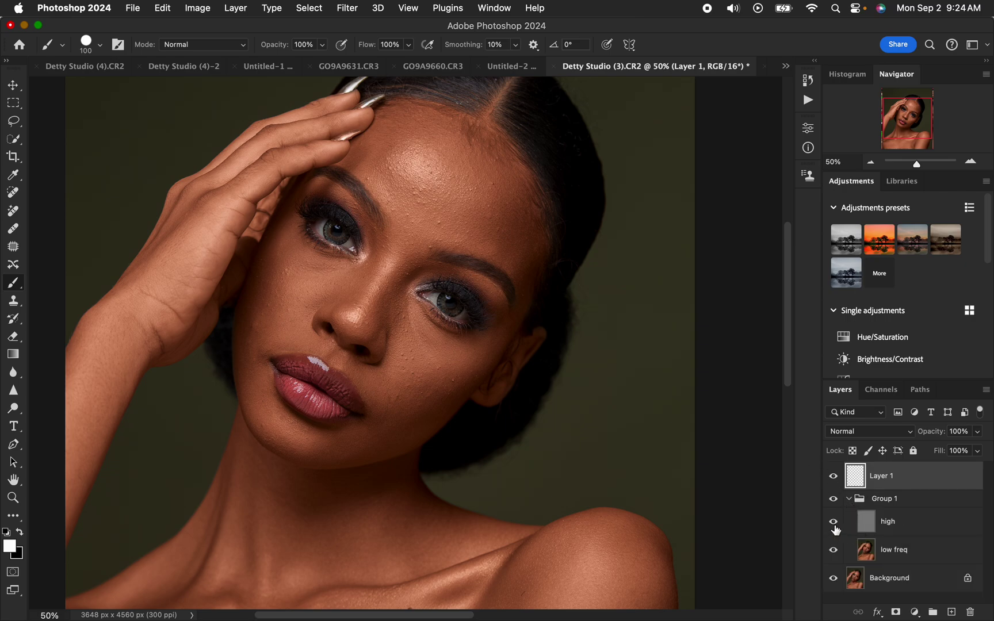
click(833, 523)
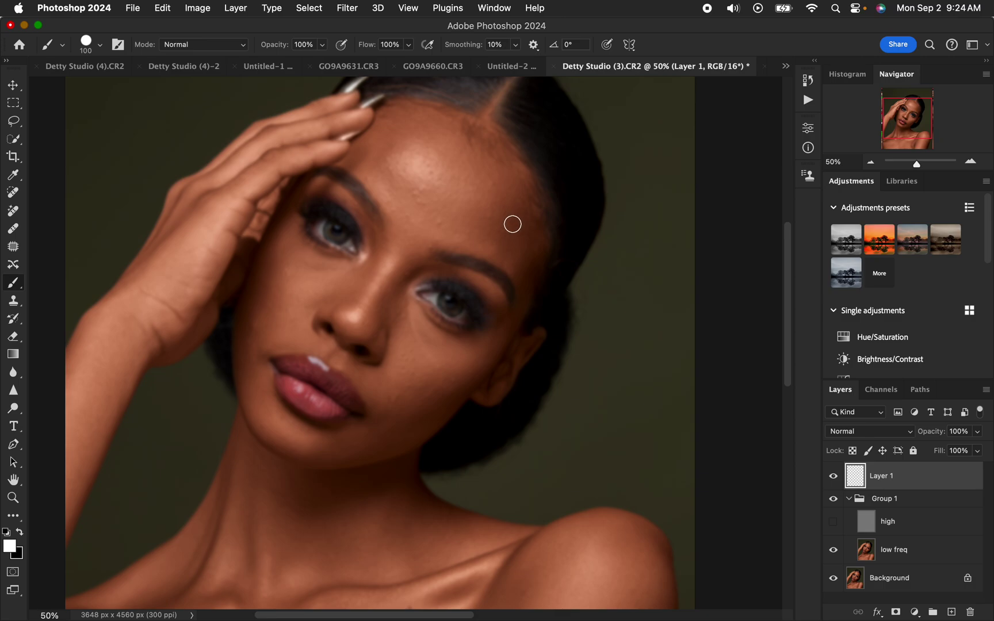
key(bracketleft)
key(bracketleft)
key(bracketleft)
key(bracketleft)
Step: Paint white double-headed arrows on the forehead, right temple and down toward the nose
drag(425, 111, 366, 174)
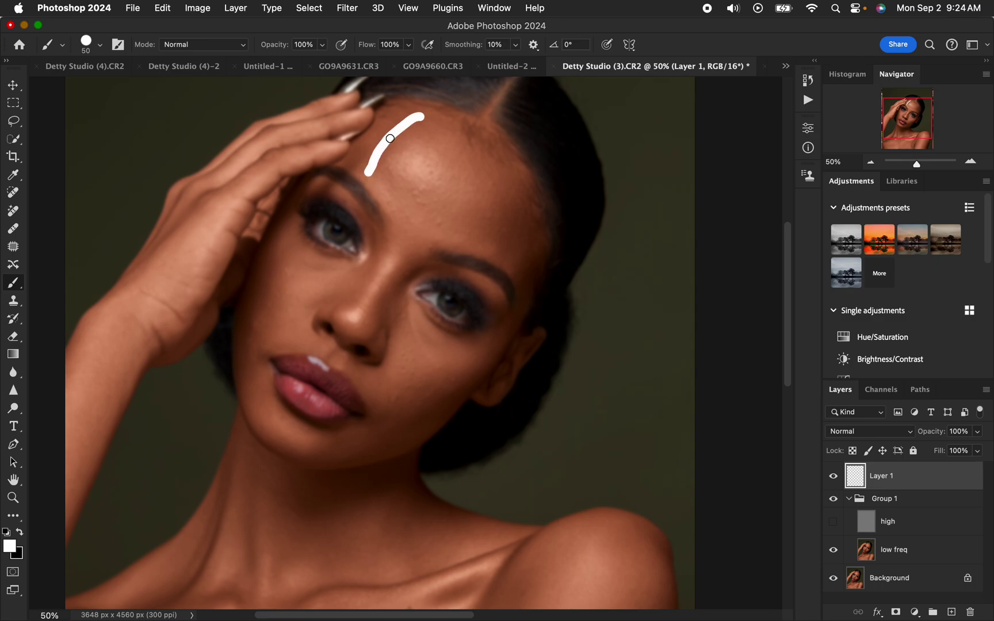
drag(395, 107, 423, 129)
mouse_move(365, 151)
mouse_down()
mouse_move(368, 175)
mouse_move(384, 170)
mouse_up()
mouse_move(512, 170)
mouse_down()
mouse_move(524, 204)
mouse_move(524, 248)
mouse_up()
mouse_move(509, 194)
mouse_down()
mouse_move(511, 166)
mouse_move(525, 172)
mouse_up()
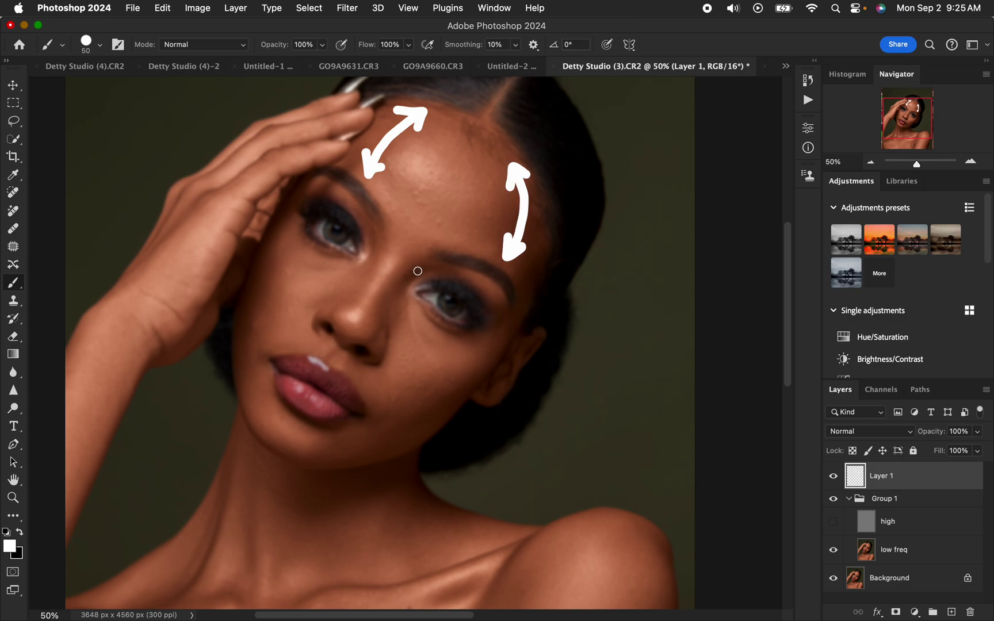
drag(418, 271, 382, 328)
mouse_move(400, 276)
mouse_down()
mouse_move(421, 264)
mouse_move(424, 275)
mouse_up()
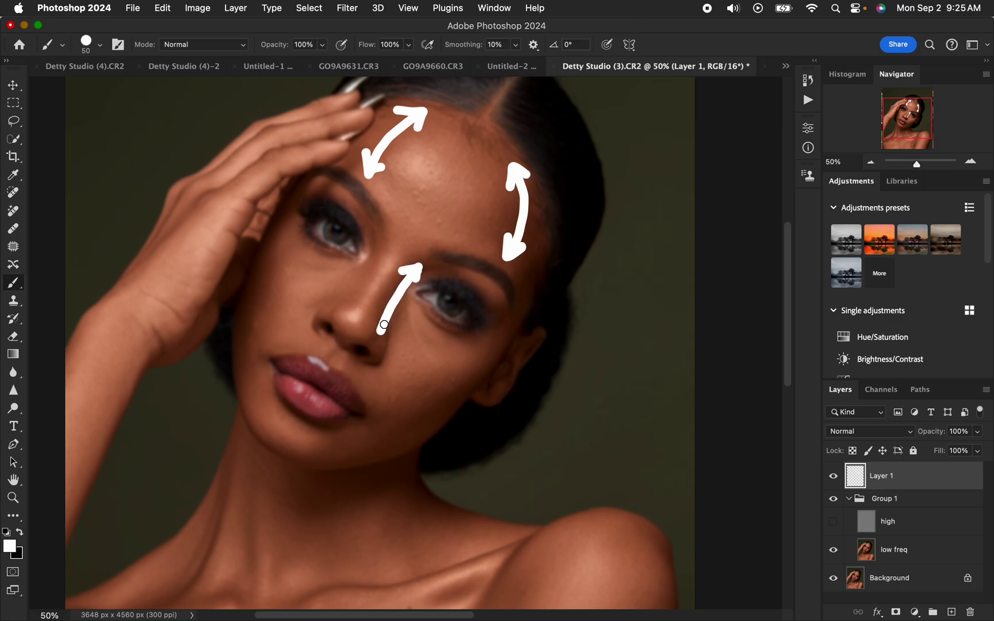
mouse_move(385, 325)
mouse_down()
mouse_move(382, 332)
mouse_move(393, 322)
mouse_up()
mouse_move(374, 242)
mouse_down()
mouse_move(347, 299)
mouse_move(359, 295)
mouse_move(369, 241)
mouse_move(381, 255)
mouse_up()
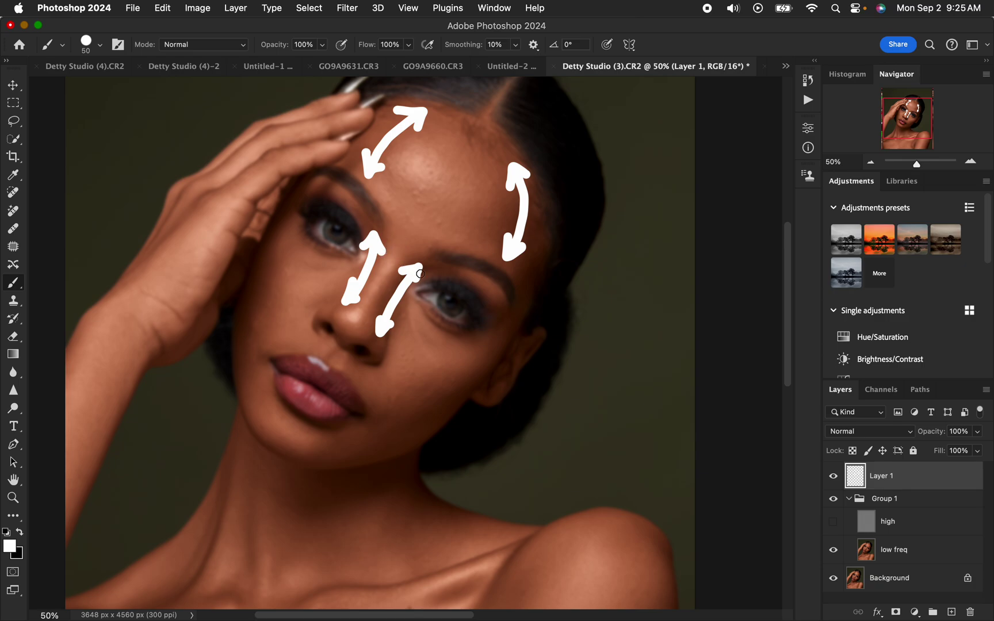
Step: Paint white arrows from cheek toward ear, down the left cheek and along the jawline
mouse_move(395, 401)
mouse_down()
mouse_move(480, 363)
mouse_move(461, 383)
mouse_move(383, 403)
mouse_move(406, 410)
mouse_up()
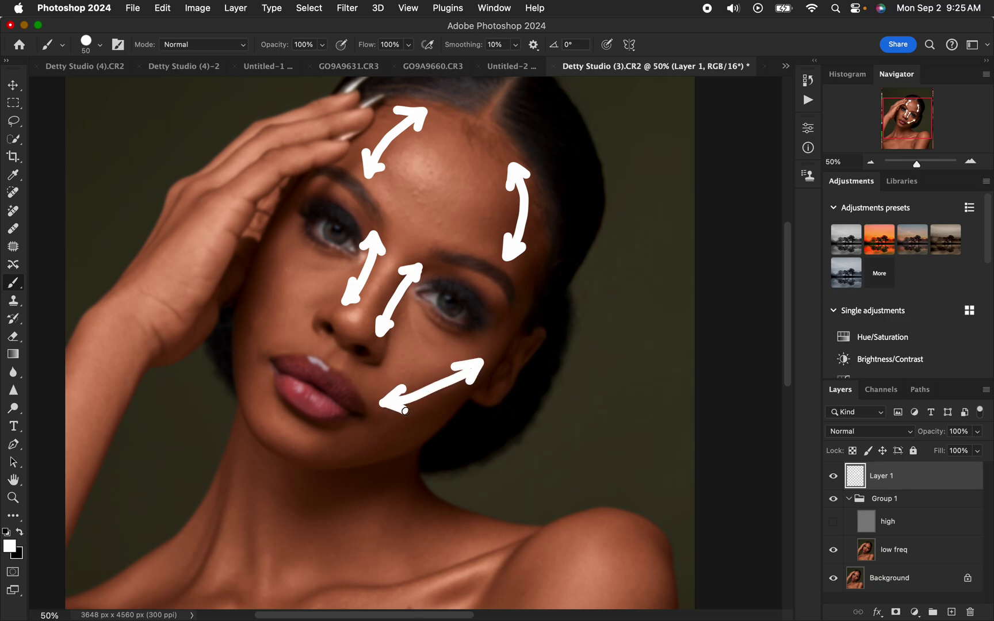
drag(270, 239, 268, 320)
mouse_move(257, 273)
mouse_down()
mouse_move(268, 240)
mouse_move(279, 266)
mouse_up()
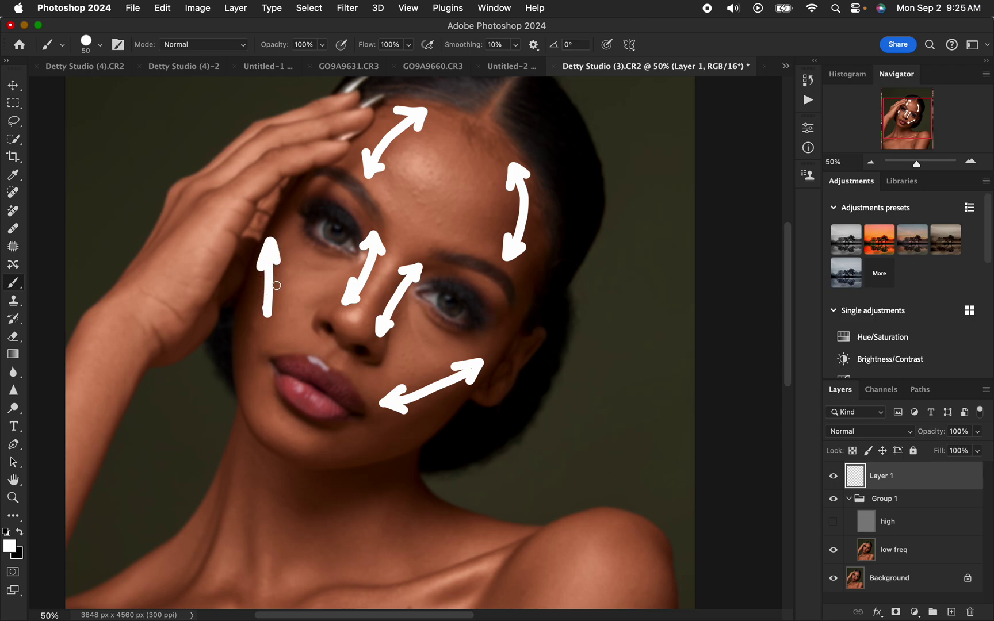
drag(255, 301, 268, 326)
drag(268, 326, 278, 302)
mouse_move(259, 403)
mouse_down()
mouse_move(316, 448)
mouse_move(317, 438)
mouse_move(336, 450)
mouse_up()
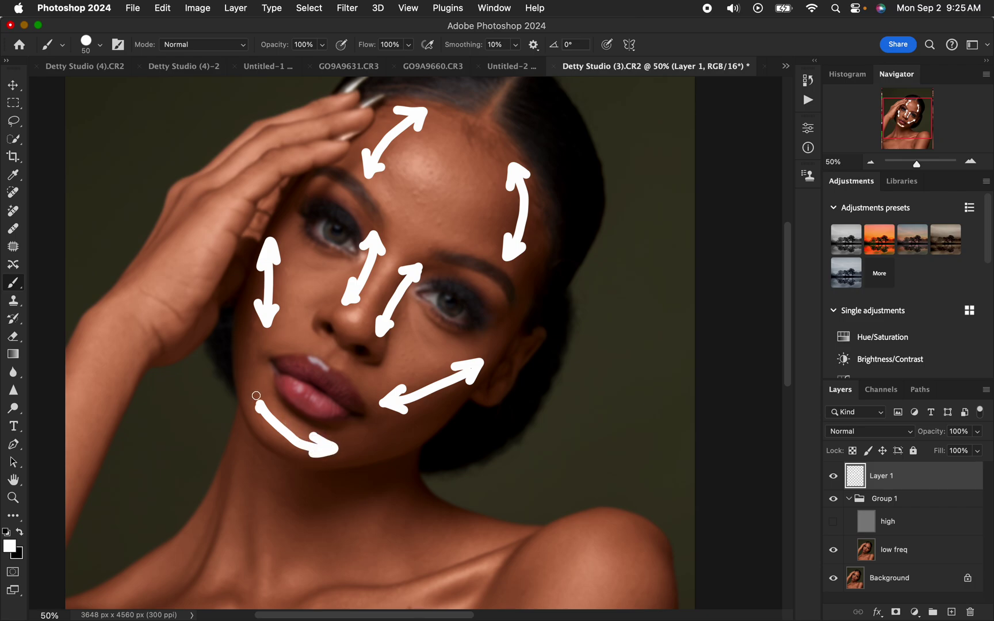
drag(257, 396, 278, 396)
Step: Draw white zigzag marks across the forehead, temple and both cheeks
drag(390, 176, 425, 138)
mouse_move(489, 223)
mouse_down()
mouse_move(501, 170)
mouse_move(489, 154)
mouse_up()
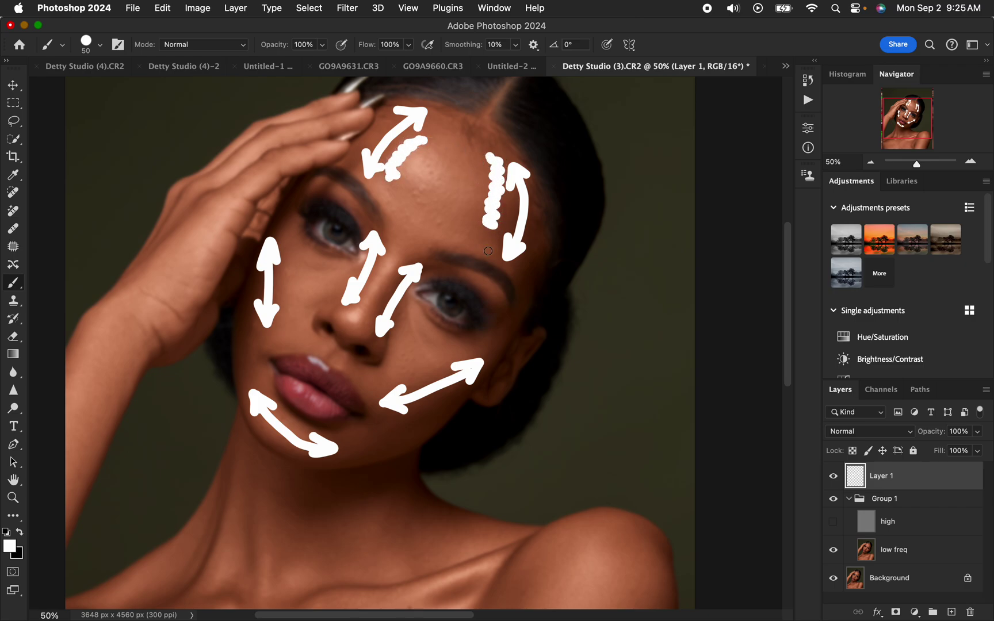
drag(414, 373, 463, 343)
drag(292, 308, 292, 240)
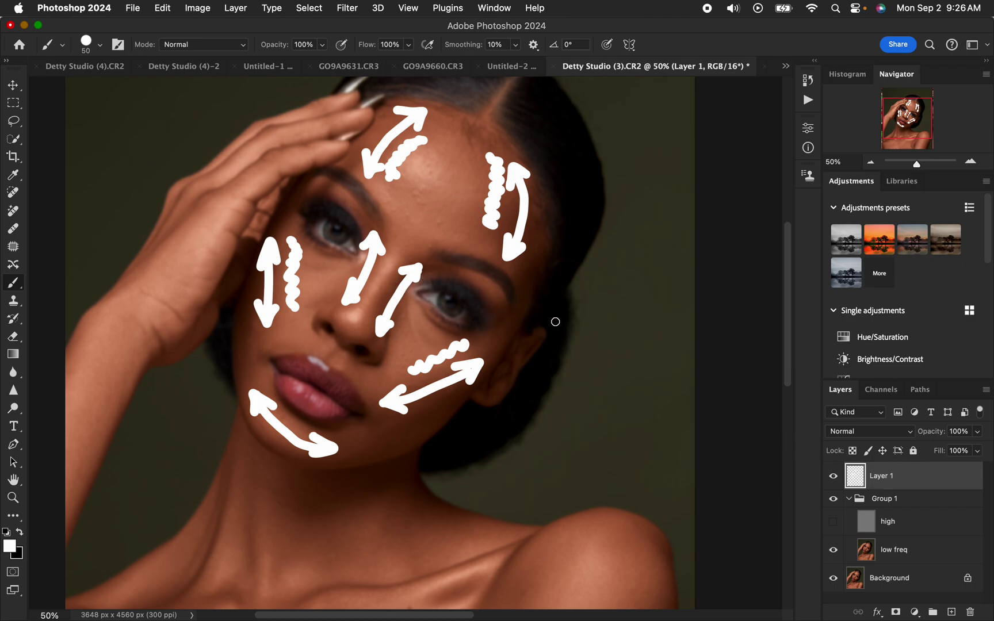
Step: Hide Layer 1, add Layer 2, and scribble white zigzag patches across the forehead
click(833, 478)
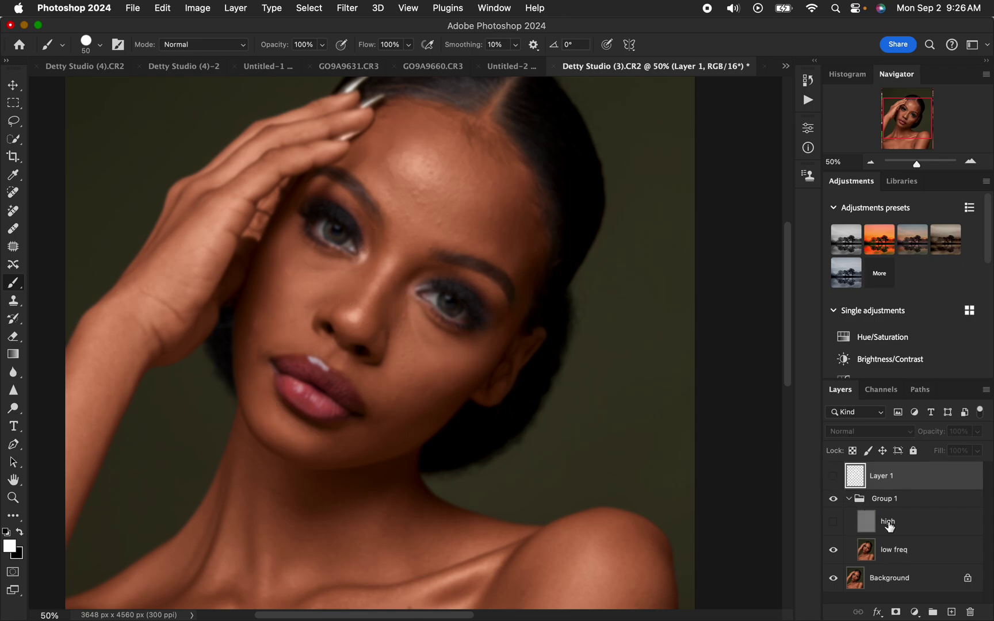
click(952, 613)
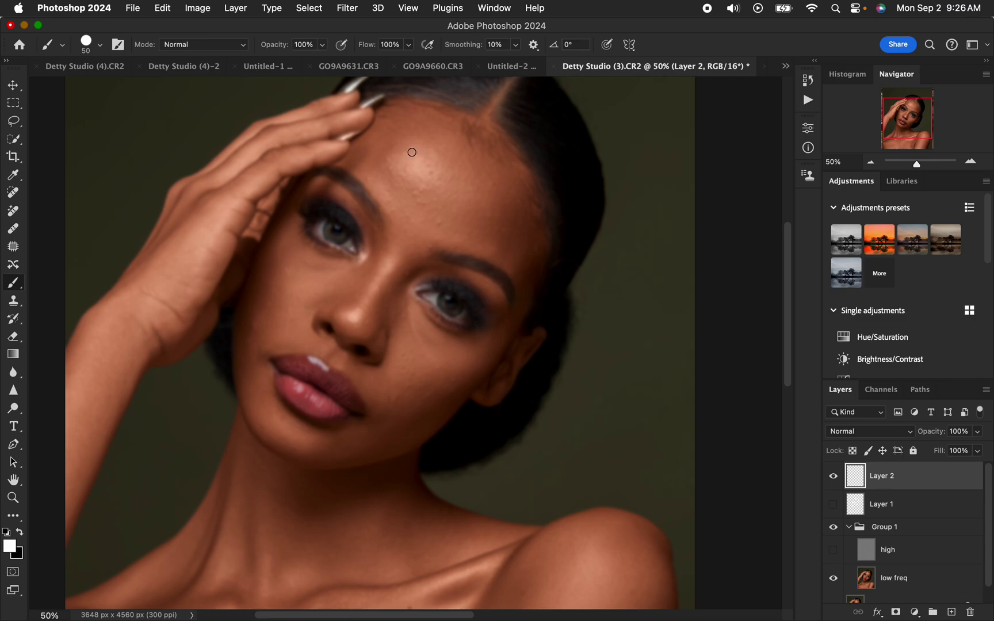
mouse_move(397, 156)
mouse_down()
mouse_move(428, 158)
mouse_move(419, 190)
mouse_move(441, 185)
mouse_move(410, 149)
mouse_move(422, 137)
mouse_move(404, 183)
mouse_move(433, 196)
mouse_move(426, 211)
mouse_move(446, 199)
mouse_up()
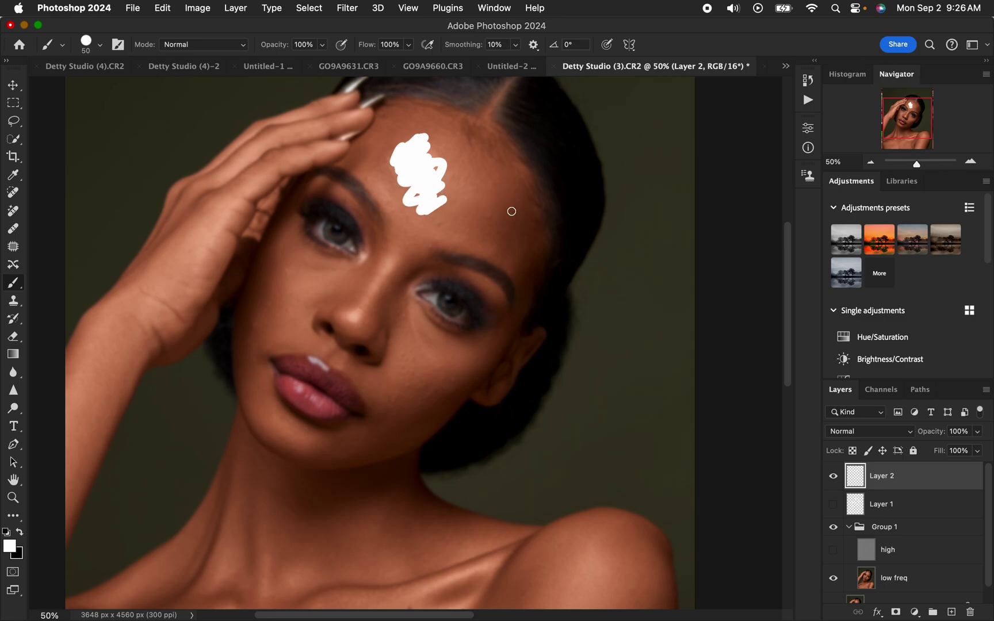
drag(513, 193, 518, 213)
mouse_move(512, 250)
mouse_down()
mouse_move(508, 175)
mouse_move(471, 199)
mouse_move(458, 188)
mouse_move(476, 137)
mouse_move(456, 133)
mouse_move(478, 180)
mouse_move(469, 190)
mouse_move(488, 209)
mouse_up()
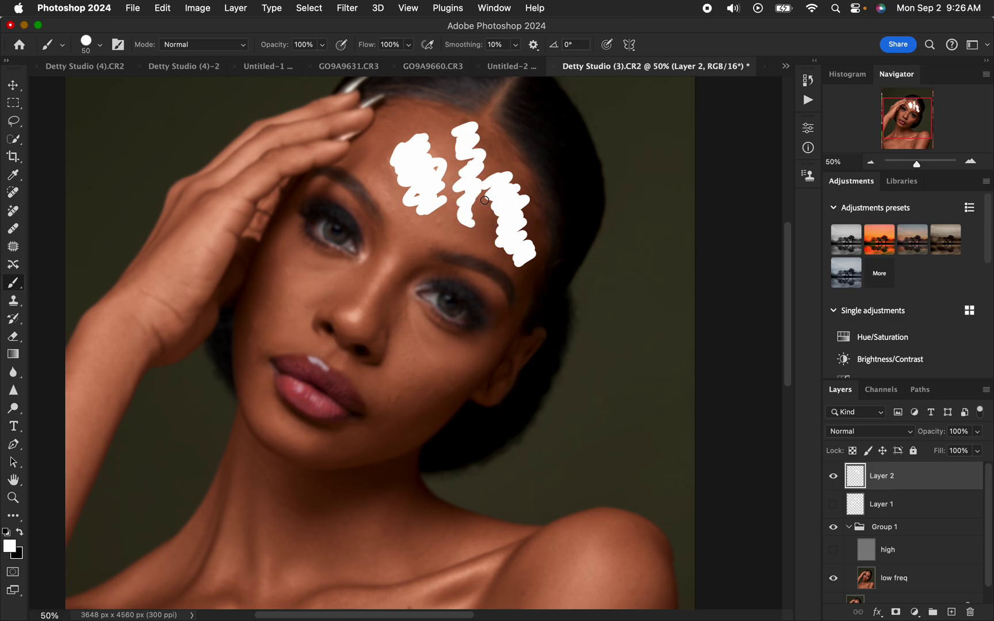
mouse_move(482, 198)
mouse_down()
mouse_move(481, 168)
mouse_move(488, 216)
mouse_move(451, 196)
mouse_up()
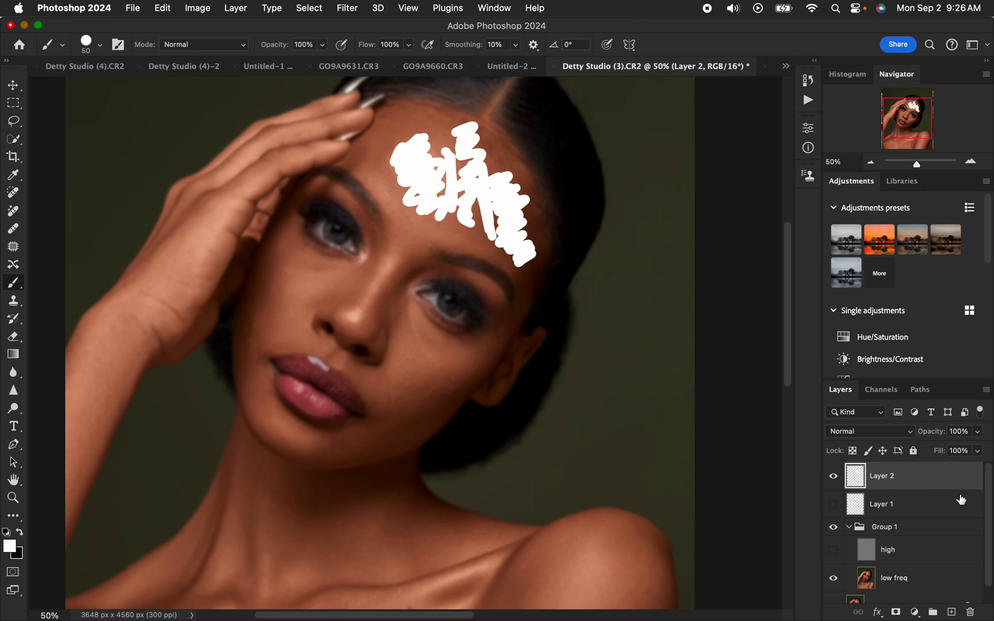
Step: Delete Layer 2 and Layer 1, then select the low freq layer
key(BackSpace)
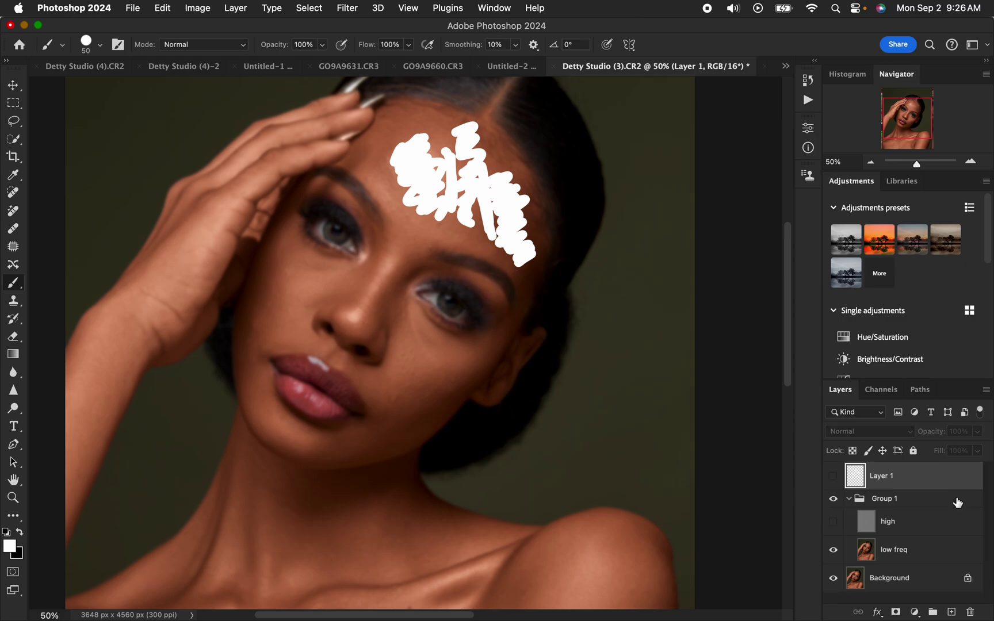
key(BackSpace)
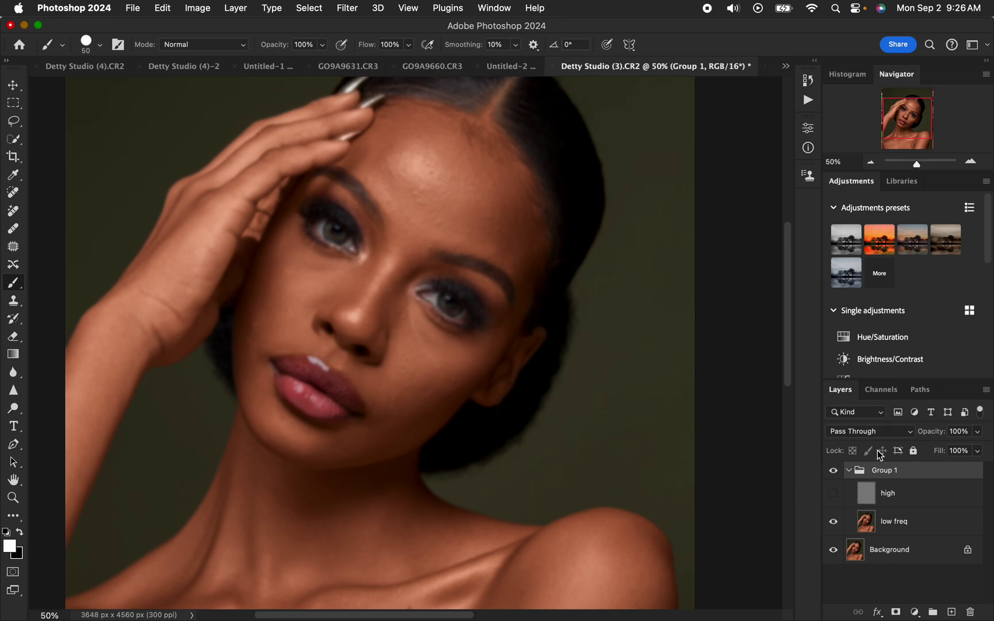
click(907, 525)
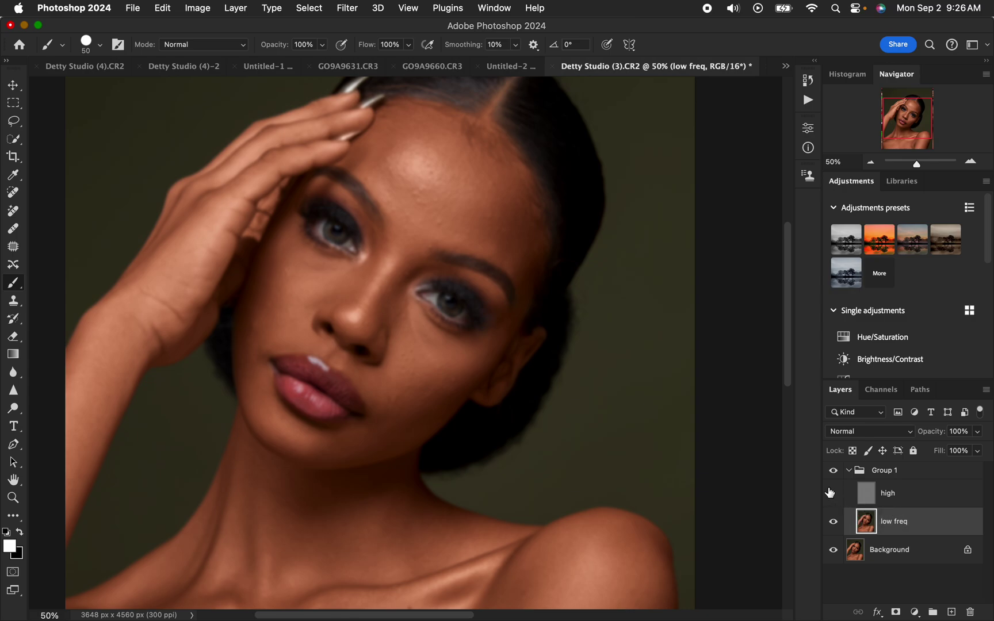
Step: Select the Mixer Brush tool from the brush tool group
click(13, 516)
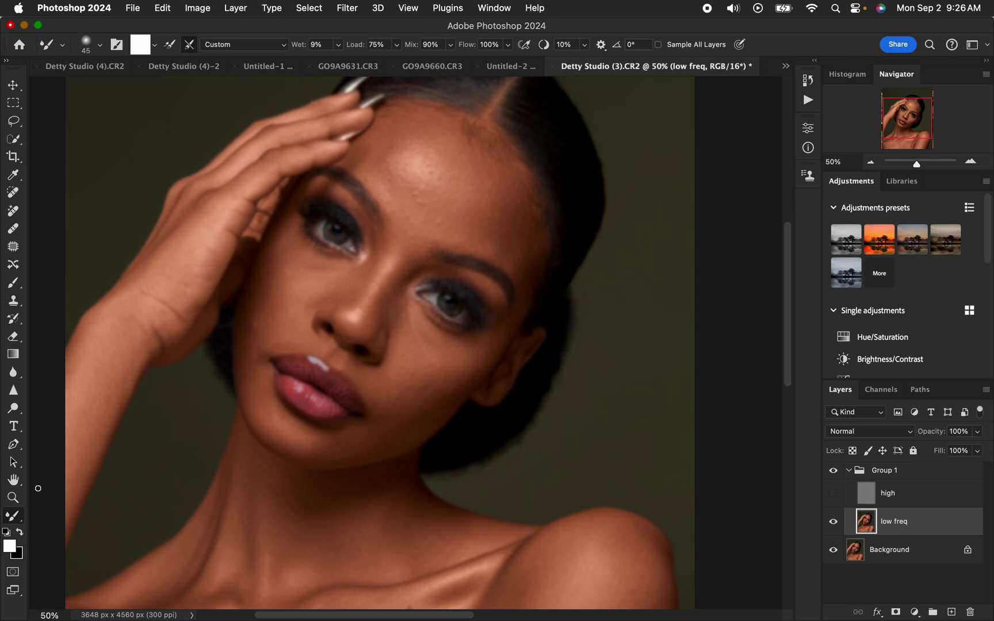
click(14, 284)
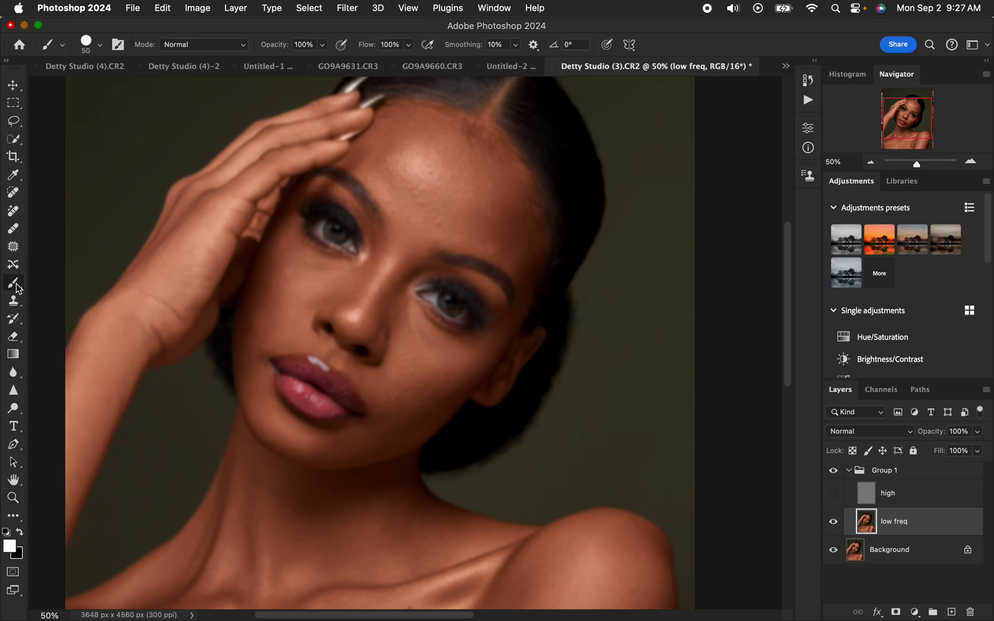
click(15, 518)
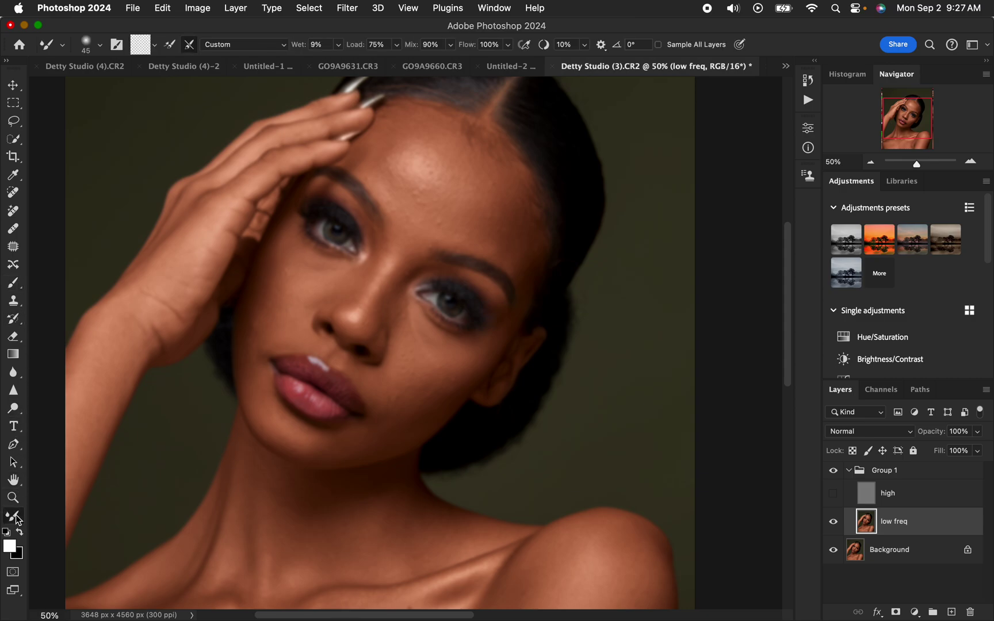
click(16, 519)
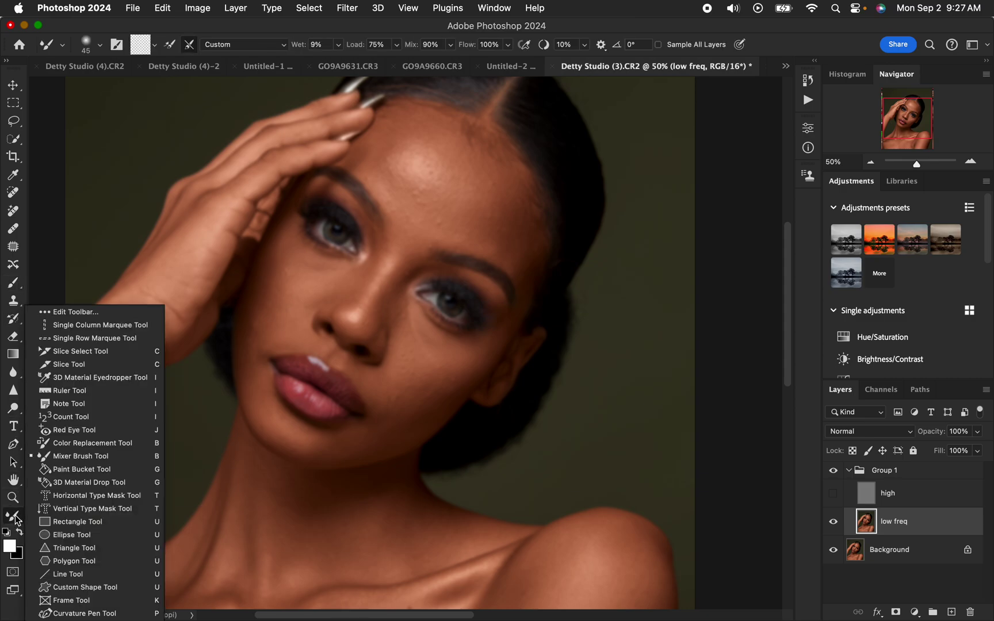
click(49, 222)
click(101, 44)
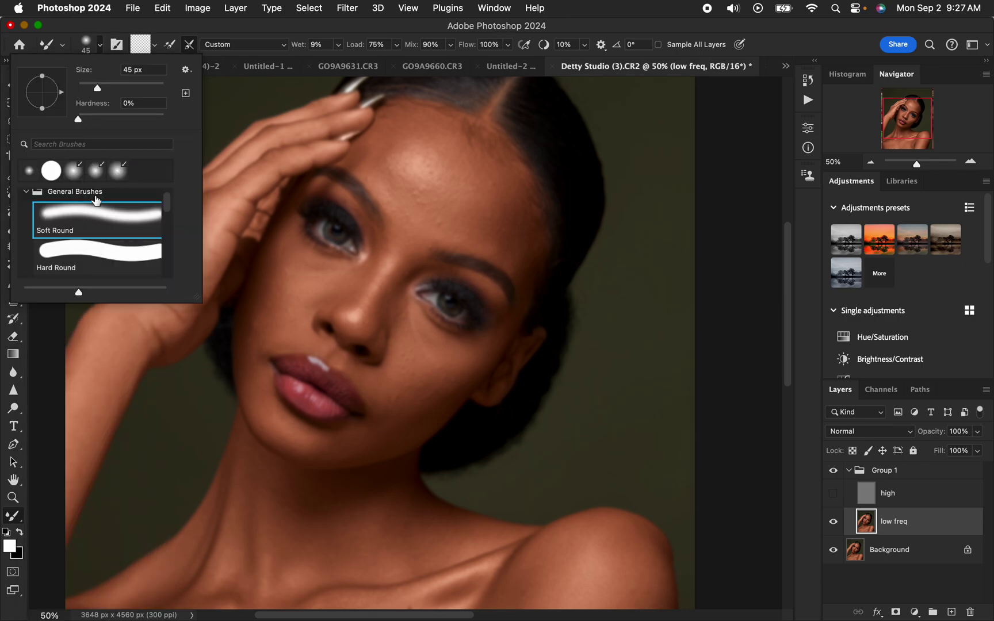
click(191, 13)
Step: Load a clean Mixer Brush from the brush-load menu
click(154, 44)
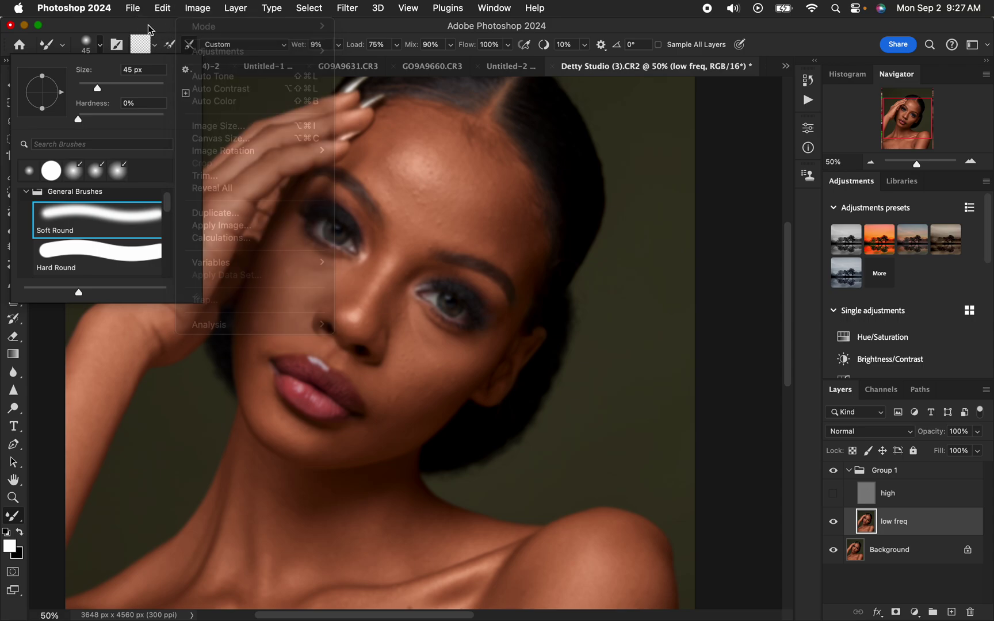
click(155, 44)
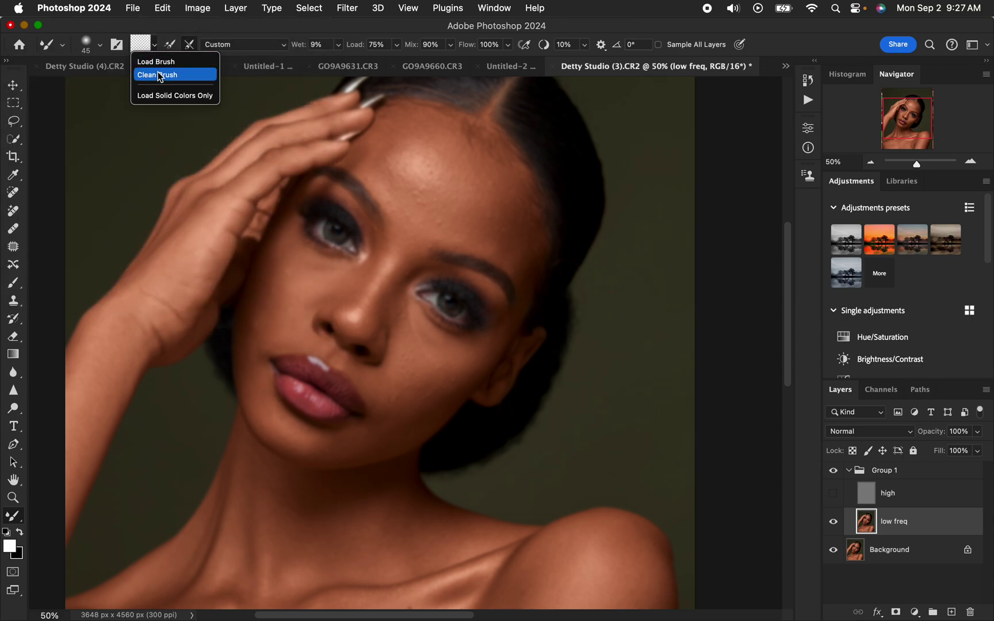
click(158, 74)
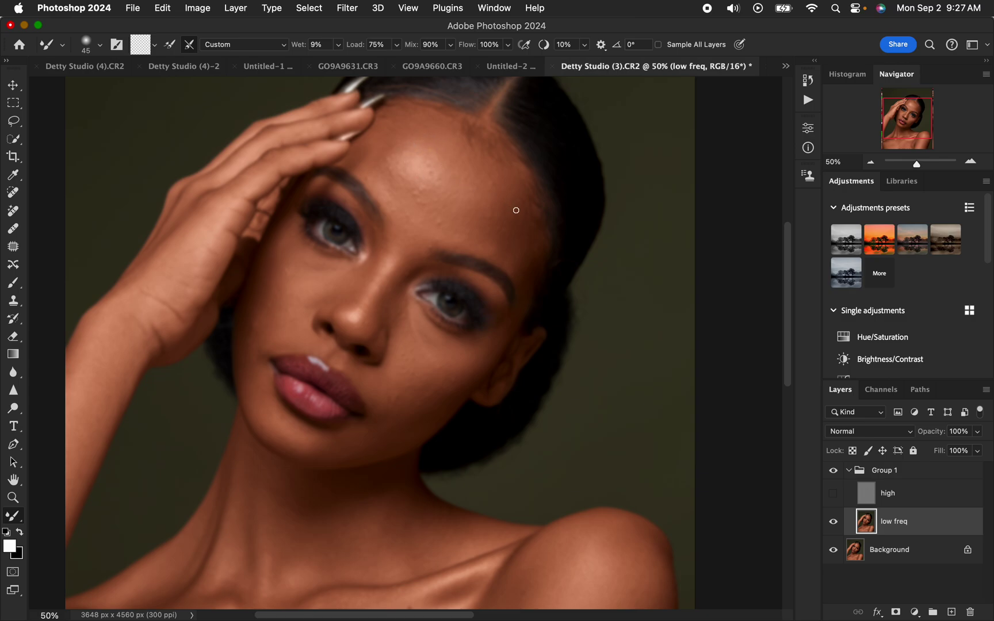
click(154, 44)
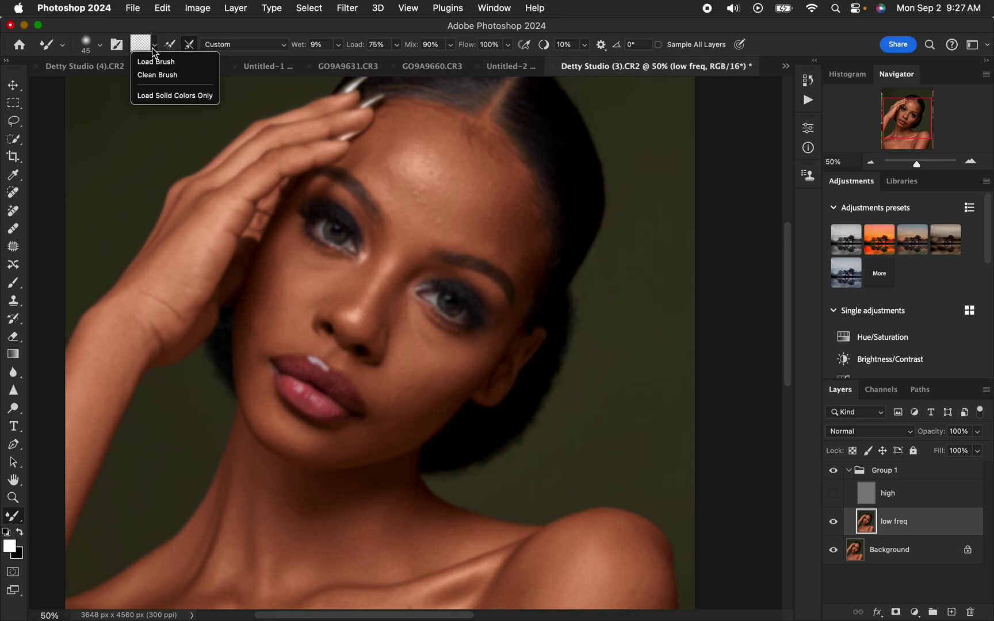
click(156, 78)
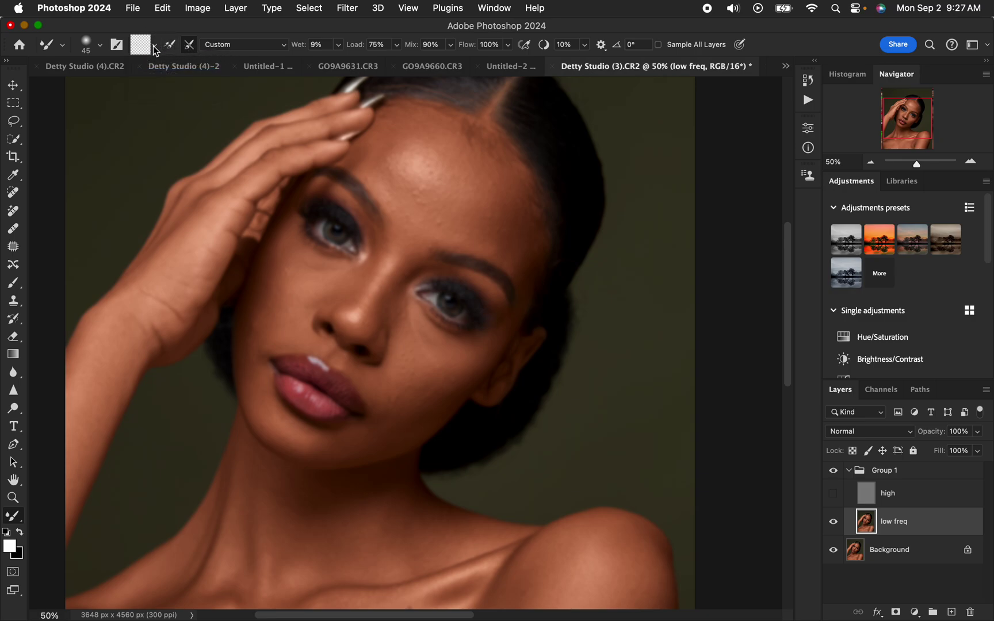
Step: Enable cleaning the brush after each stroke and turn on Sample All Layers
click(190, 44)
click(191, 46)
click(190, 45)
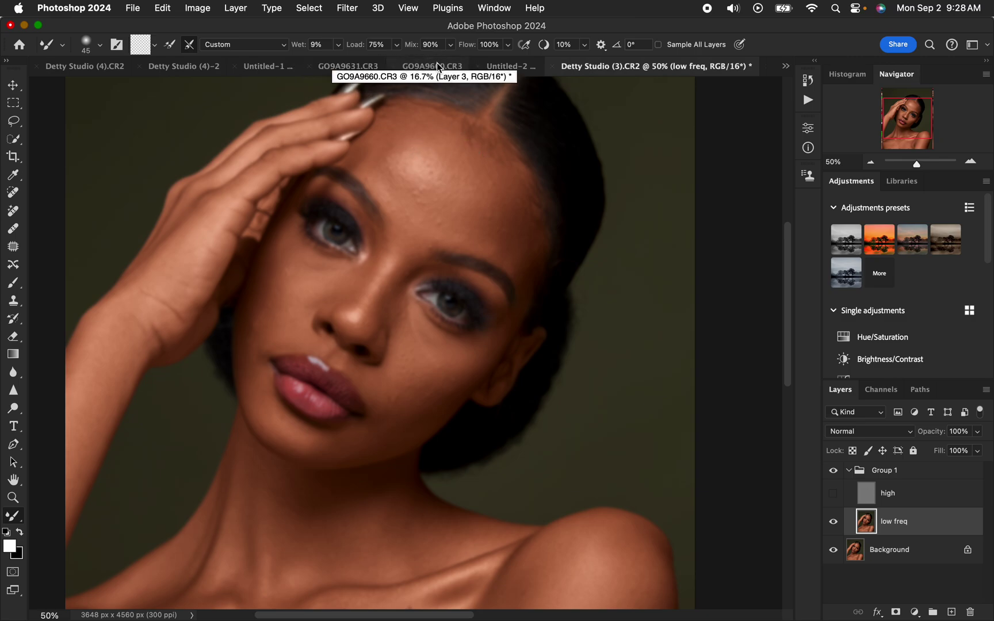
click(659, 46)
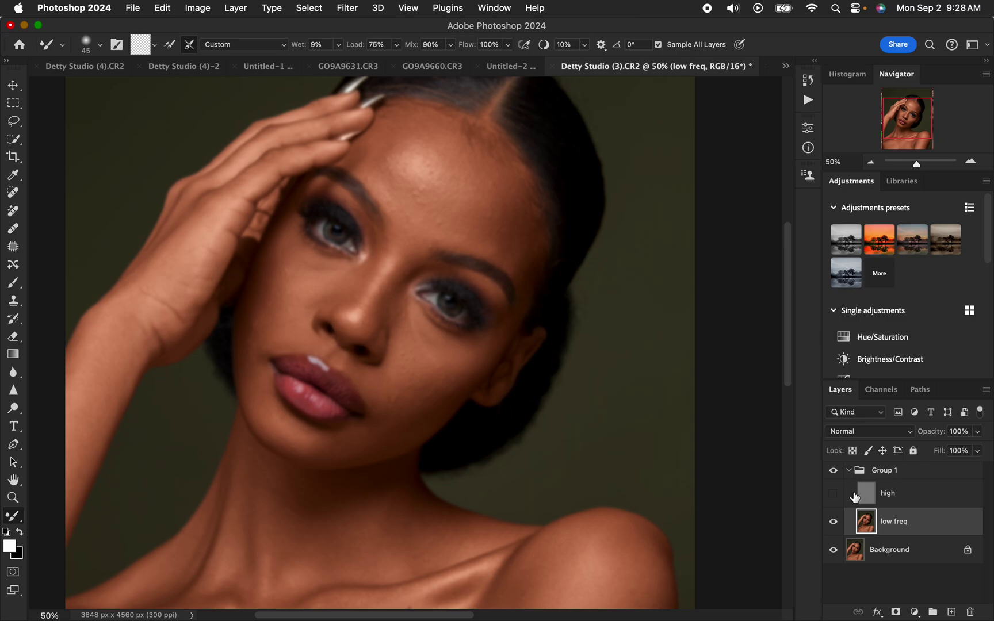
Step: Show the high layer, enlarge the brush to 500 px, then undo a trial forehead stroke
click(835, 494)
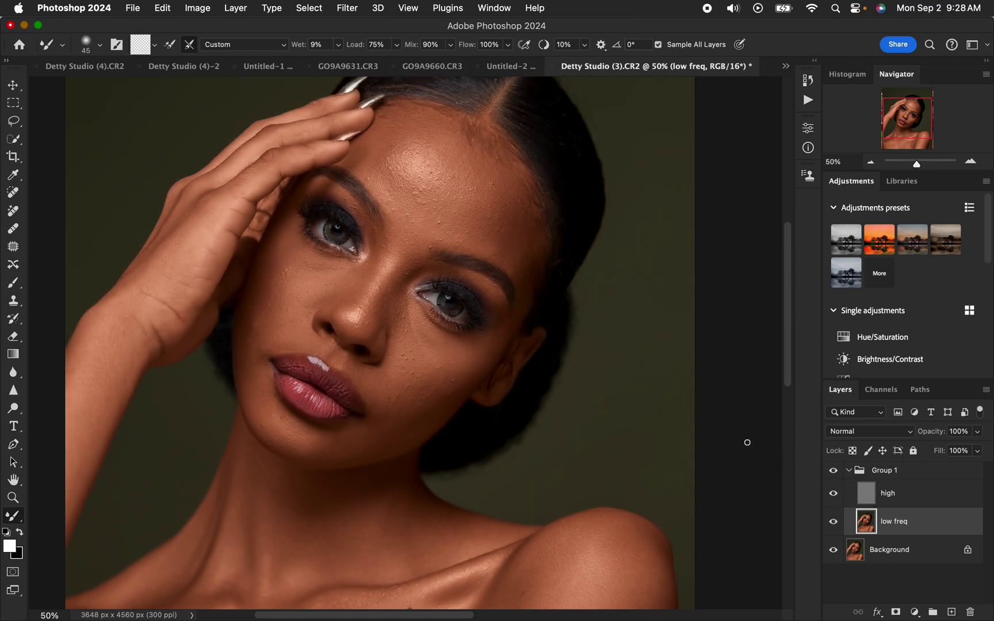
key(bracketright)
key(bracketright)
key(bracketright)
key(bracketright)
key(bracketright)
key(bracketright)
key(bracketright)
key(bracketright)
key(bracketright)
key(bracketright)
key(bracketright)
key(bracketright)
key(bracketright)
key(bracketright)
mouse_move(458, 203)
mouse_down()
mouse_move(439, 182)
mouse_move(439, 200)
mouse_move(462, 195)
mouse_move(452, 177)
mouse_move(445, 199)
mouse_move(479, 208)
mouse_move(455, 201)
mouse_up()
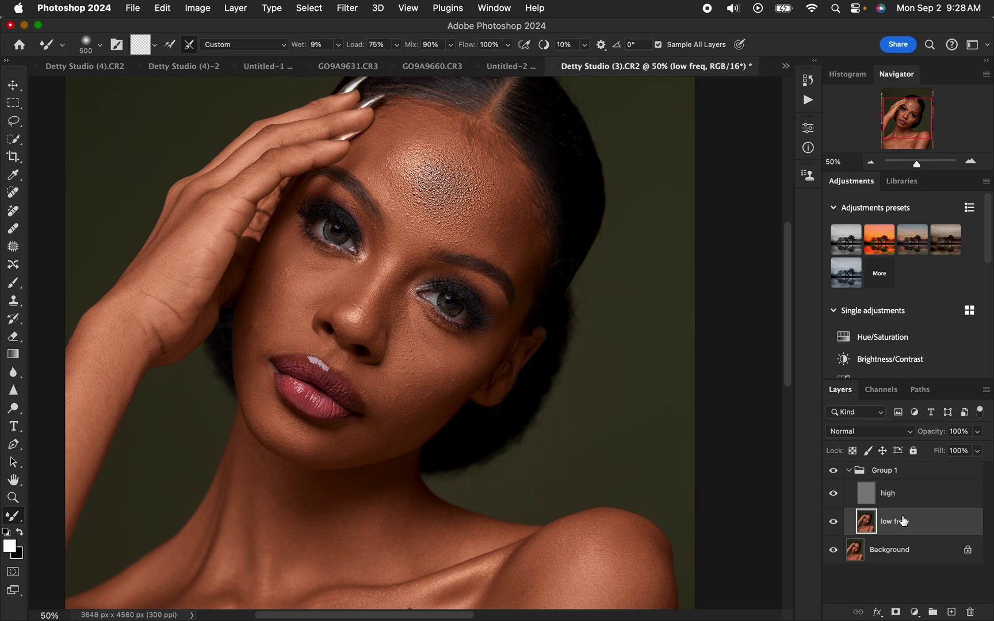
key(super+z)
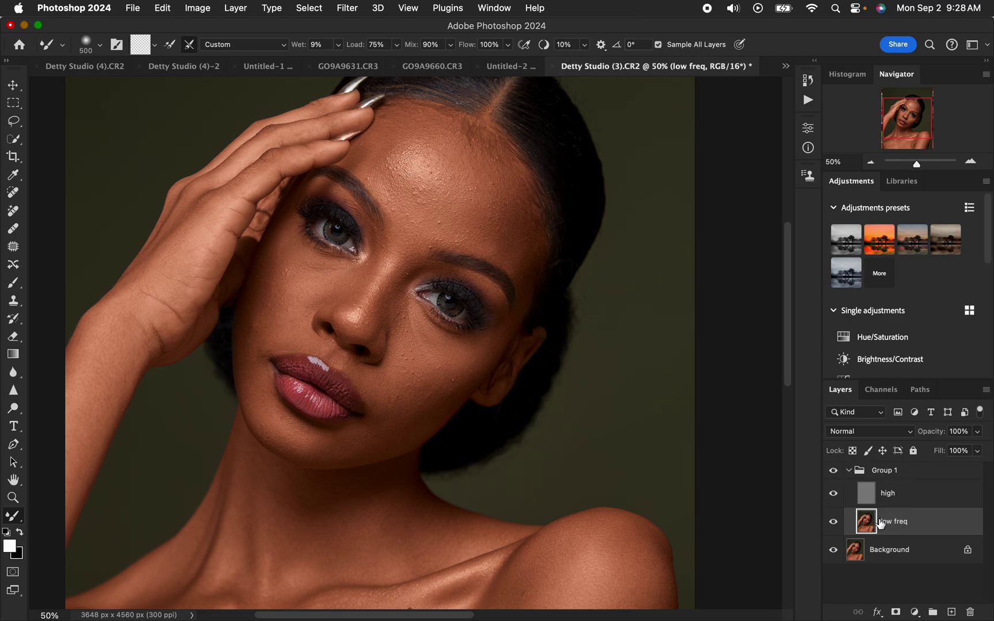
Step: Turn off Sample All Layers and toggle the high layer's visibility, leaving it visible
click(658, 44)
click(834, 494)
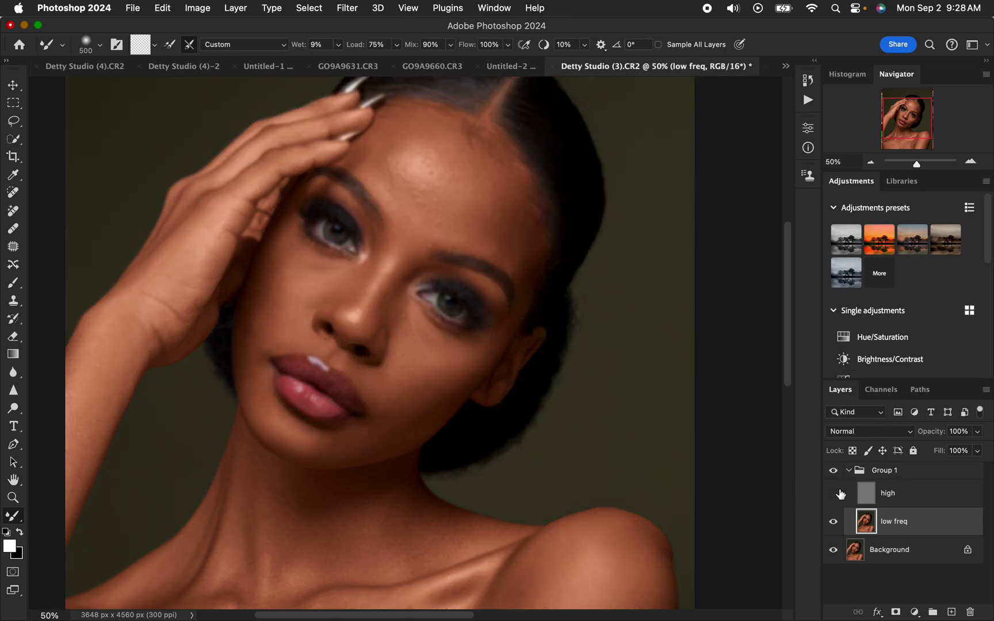
click(835, 496)
click(835, 495)
click(835, 495)
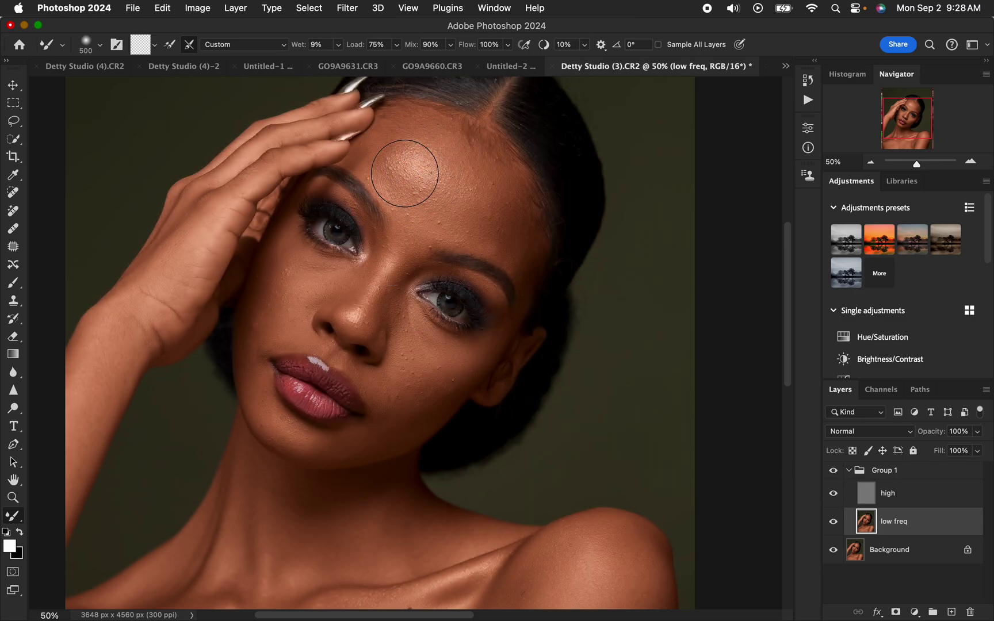
Step: Hide the high layer and resize the Mixer Brush to 250 px
mouse_move(405, 174)
mouse_down()
mouse_move(397, 161)
mouse_move(406, 146)
mouse_up()
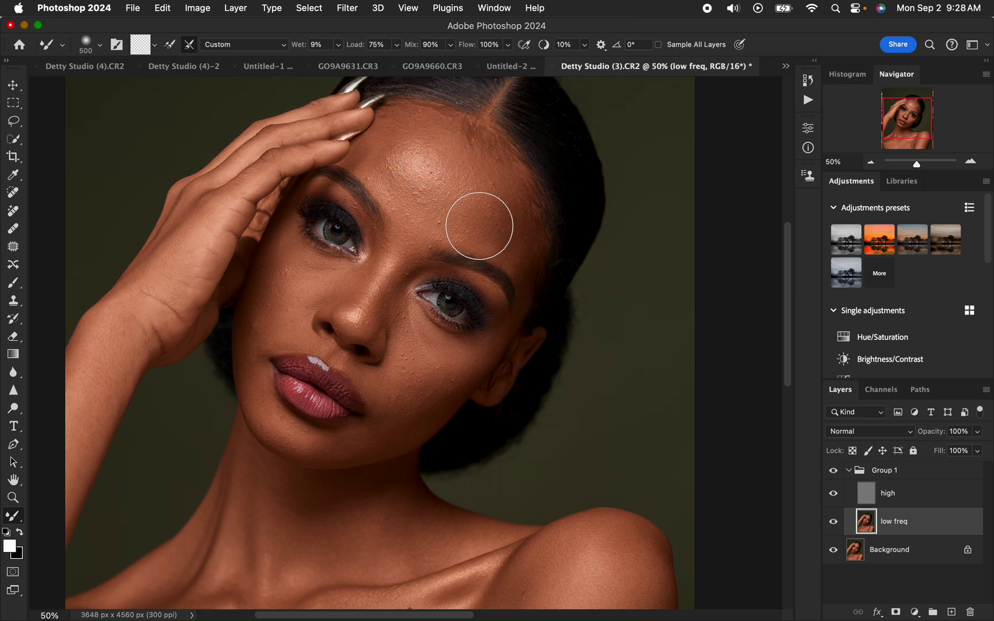
click(834, 493)
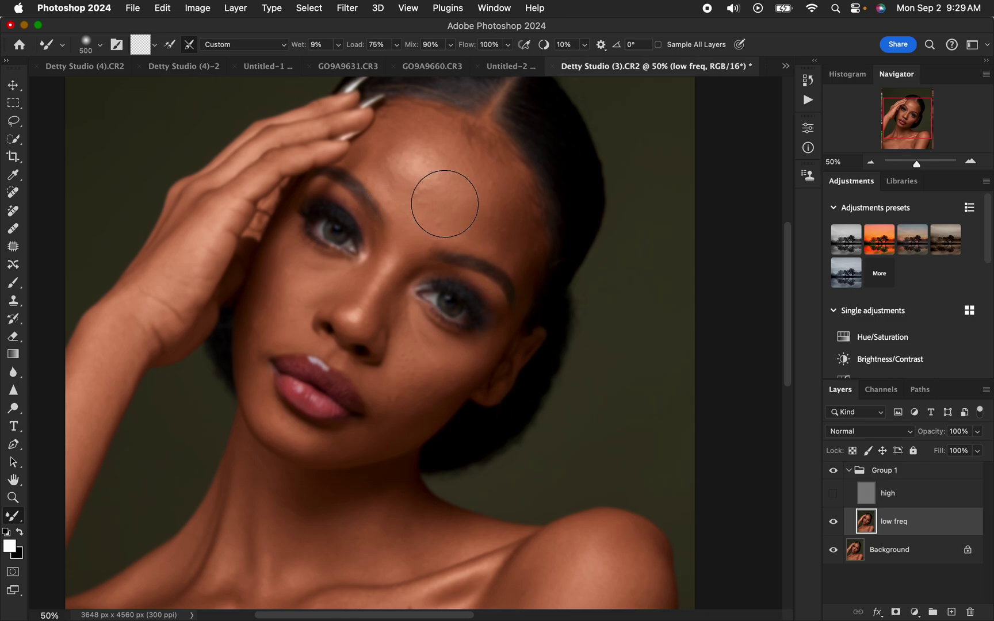
key(bracketleft)
key(bracketleft)
key(bracketleft)
key(bracketright)
key(bracketright)
key(bracketright)
key(bracketleft)
key(bracketleft)
key(bracketleft)
key(bracketright)
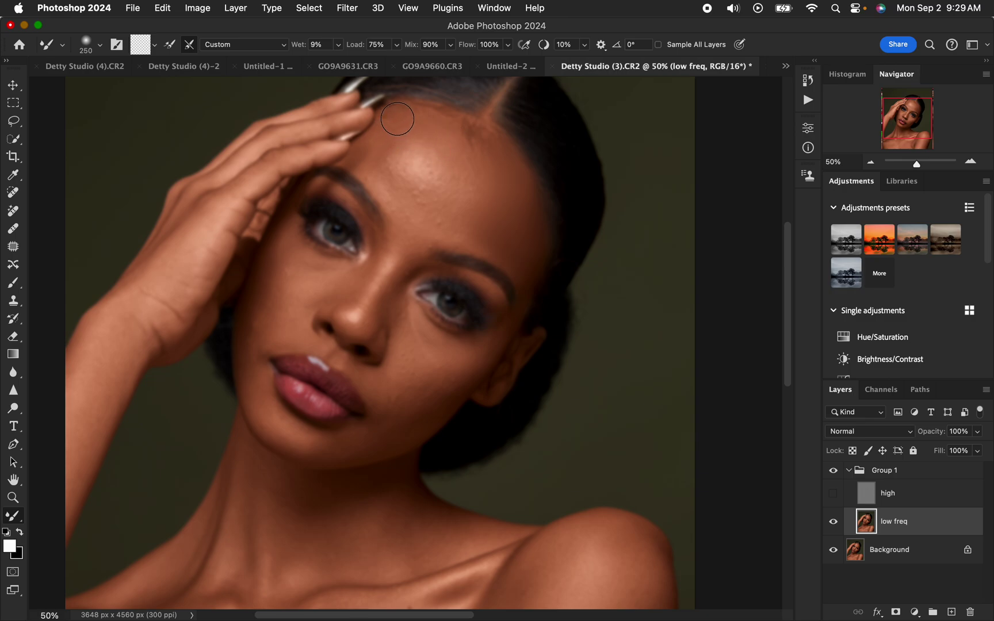
Step: Scrub the low freq forehead from the right and centre down toward the inner brow
mouse_move(393, 129)
mouse_down()
mouse_move(410, 129)
mouse_move(382, 151)
mouse_move(397, 128)
mouse_up()
mouse_move(406, 121)
mouse_down()
mouse_move(379, 151)
mouse_move(379, 167)
mouse_move(395, 132)
mouse_move(387, 150)
mouse_move(423, 122)
mouse_move(411, 125)
mouse_move(428, 124)
mouse_move(403, 122)
mouse_move(386, 141)
mouse_move(384, 185)
mouse_move(410, 129)
mouse_move(377, 146)
mouse_move(407, 126)
mouse_move(444, 124)
mouse_move(394, 139)
mouse_move(390, 172)
mouse_move(496, 184)
mouse_move(476, 211)
mouse_move(481, 158)
mouse_move(483, 186)
mouse_move(464, 216)
mouse_move(476, 212)
mouse_move(457, 224)
mouse_move(478, 216)
mouse_move(500, 177)
mouse_move(486, 197)
mouse_move(501, 189)
mouse_move(491, 241)
mouse_move(508, 212)
mouse_up()
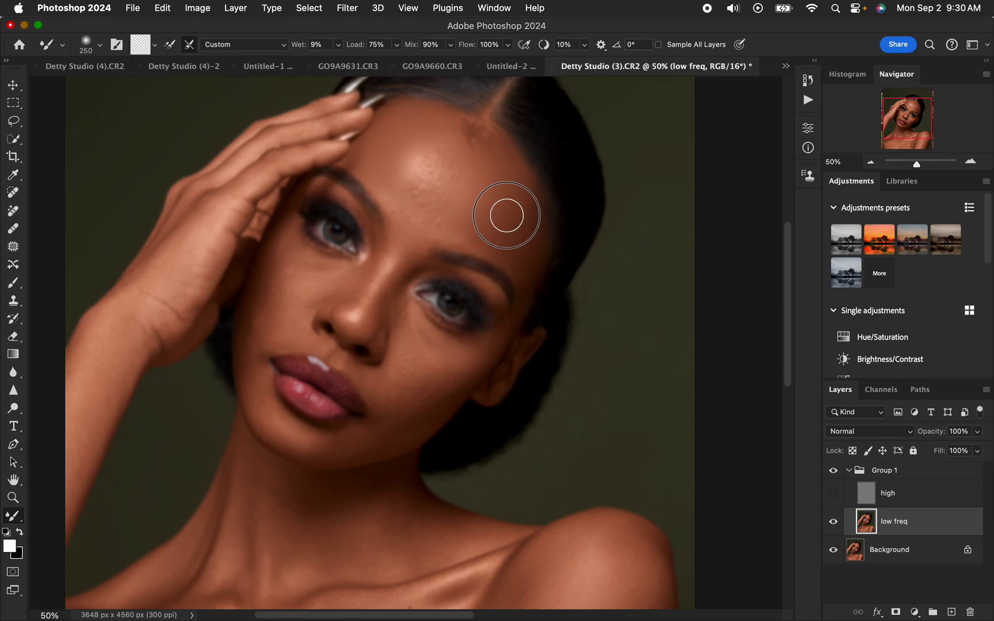
mouse_move(444, 213)
mouse_down()
mouse_move(407, 196)
mouse_move(427, 159)
mouse_move(416, 178)
mouse_move(442, 184)
mouse_move(424, 164)
mouse_move(420, 189)
mouse_move(428, 155)
mouse_move(415, 187)
mouse_move(424, 175)
mouse_move(451, 193)
mouse_move(458, 149)
mouse_move(461, 175)
mouse_move(456, 155)
mouse_move(461, 168)
mouse_move(455, 157)
mouse_move(448, 178)
mouse_up()
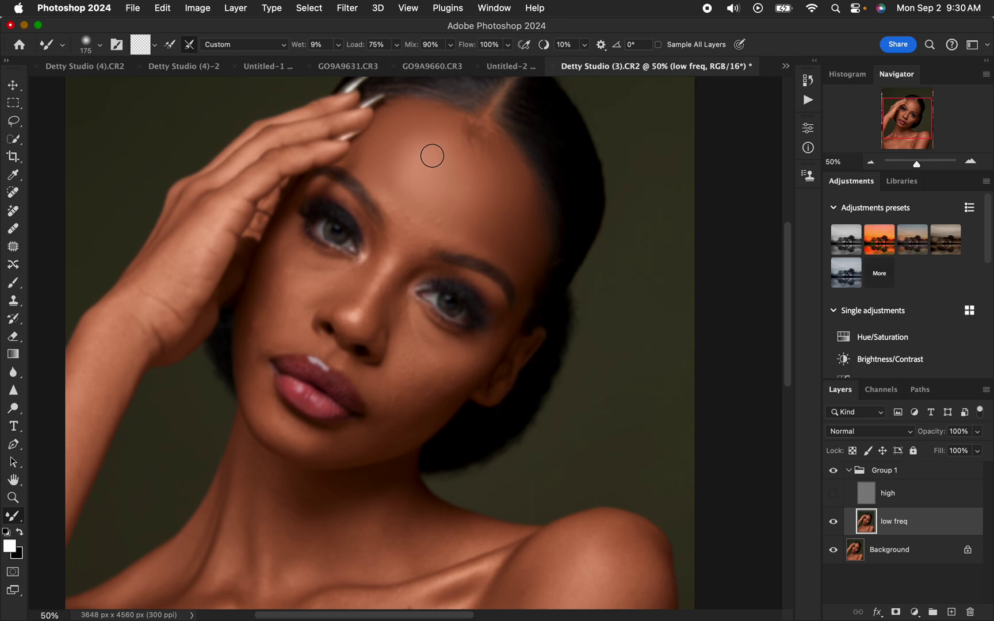
mouse_move(414, 145)
mouse_down()
mouse_move(399, 155)
mouse_move(409, 214)
mouse_move(437, 223)
mouse_move(453, 200)
mouse_move(423, 174)
mouse_move(447, 159)
mouse_up()
Step: Blend low freq tones across the cheek, lower cheek, under the eye and across the chin
key(super+equal)
key(super+equal)
key(super+equal)
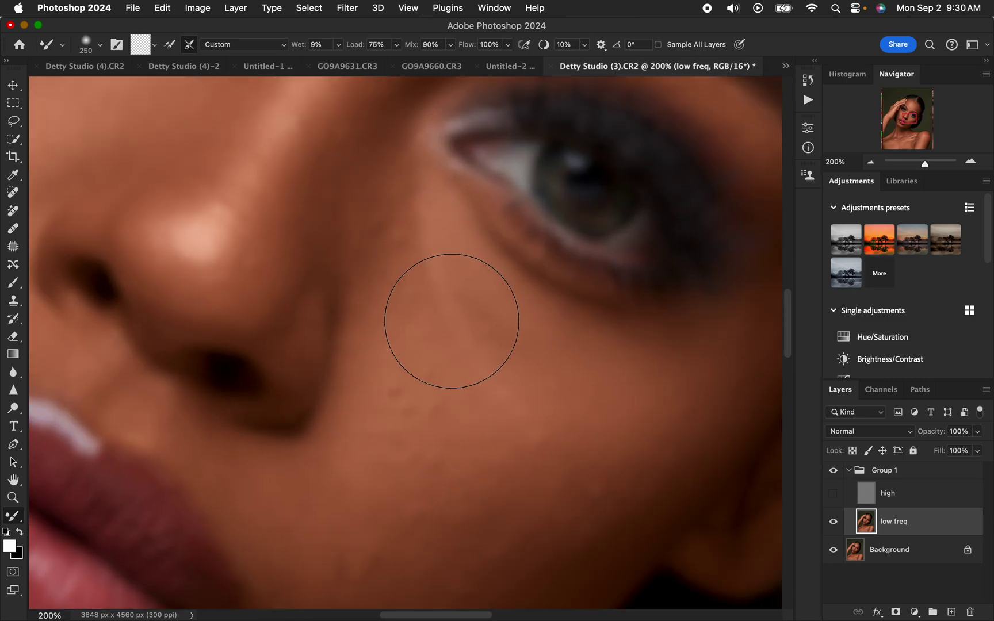
key(super+minus)
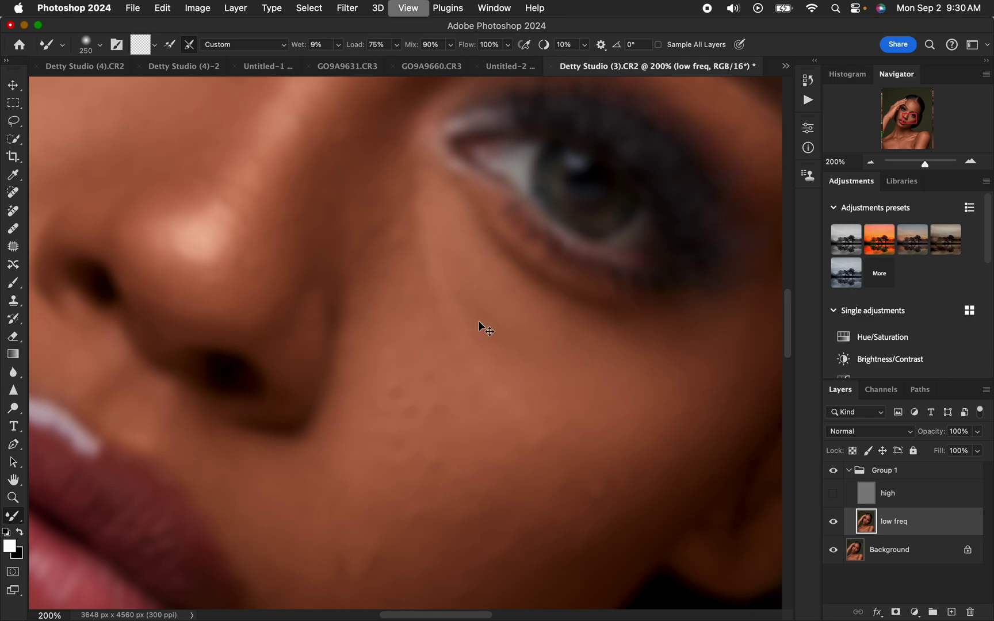
key(super+minus)
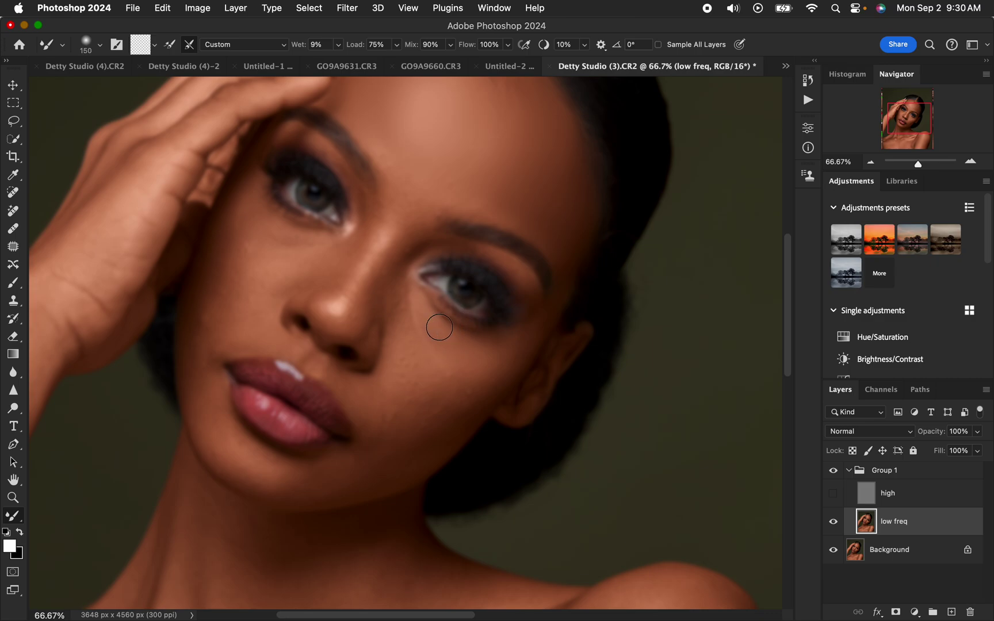
mouse_move(435, 344)
mouse_down()
mouse_move(411, 313)
mouse_move(461, 350)
mouse_move(407, 347)
mouse_move(415, 313)
mouse_move(428, 371)
mouse_move(490, 346)
mouse_move(412, 334)
mouse_move(409, 295)
mouse_up()
mouse_move(458, 402)
mouse_down()
mouse_move(397, 418)
mouse_move(492, 373)
mouse_move(410, 380)
mouse_move(421, 362)
mouse_up()
mouse_move(275, 251)
mouse_down()
mouse_move(309, 248)
mouse_move(260, 259)
mouse_move(260, 238)
mouse_move(277, 263)
mouse_move(306, 256)
mouse_move(254, 270)
mouse_move(253, 235)
mouse_move(250, 270)
mouse_move(265, 280)
mouse_move(282, 267)
mouse_move(235, 235)
mouse_move(206, 319)
mouse_move(227, 281)
mouse_move(242, 201)
mouse_move(204, 347)
mouse_move(209, 275)
mouse_move(203, 300)
mouse_move(203, 354)
mouse_move(209, 267)
mouse_move(204, 351)
mouse_up()
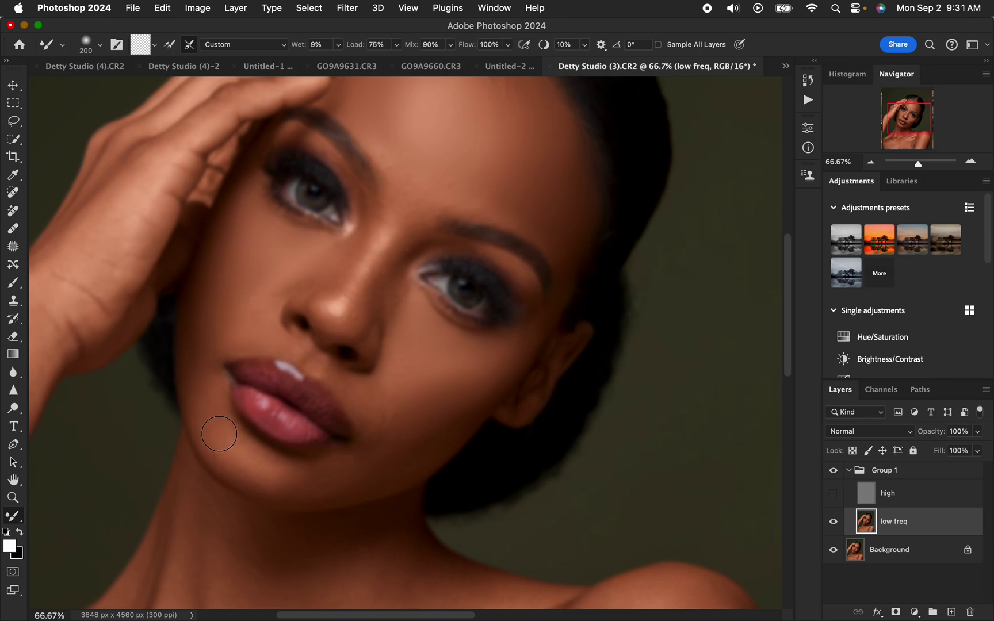
mouse_move(219, 434)
mouse_down()
mouse_move(267, 473)
mouse_move(210, 433)
mouse_move(260, 470)
mouse_move(347, 473)
mouse_move(355, 459)
mouse_move(394, 450)
mouse_move(378, 406)
mouse_move(388, 412)
mouse_up()
Step: Smooth the skin between the inner eye corner, nose bridge and brow
key(super+minus)
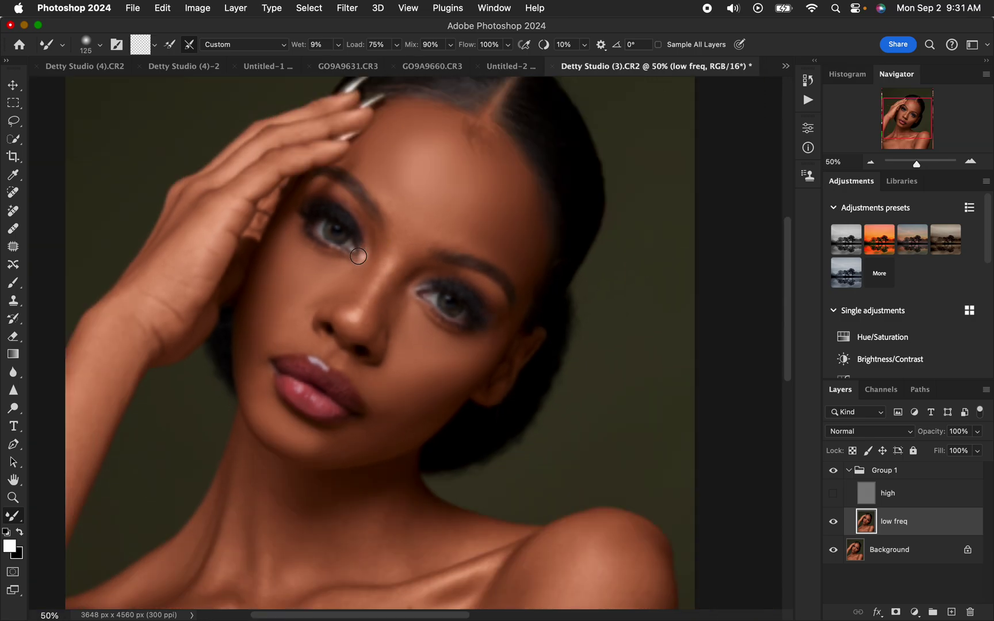
mouse_move(371, 249)
mouse_down()
mouse_move(347, 305)
mouse_move(373, 254)
mouse_move(361, 278)
mouse_move(370, 234)
mouse_move(358, 294)
mouse_up()
mouse_move(412, 275)
mouse_down()
mouse_move(384, 313)
mouse_move(390, 293)
mouse_move(388, 313)
mouse_move(402, 275)
mouse_move(378, 311)
mouse_move(390, 278)
mouse_up()
drag(403, 239, 418, 243)
mouse_move(382, 281)
mouse_down()
mouse_move(363, 313)
mouse_move(398, 233)
mouse_move(459, 244)
mouse_move(435, 237)
mouse_move(447, 228)
mouse_move(403, 222)
mouse_up()
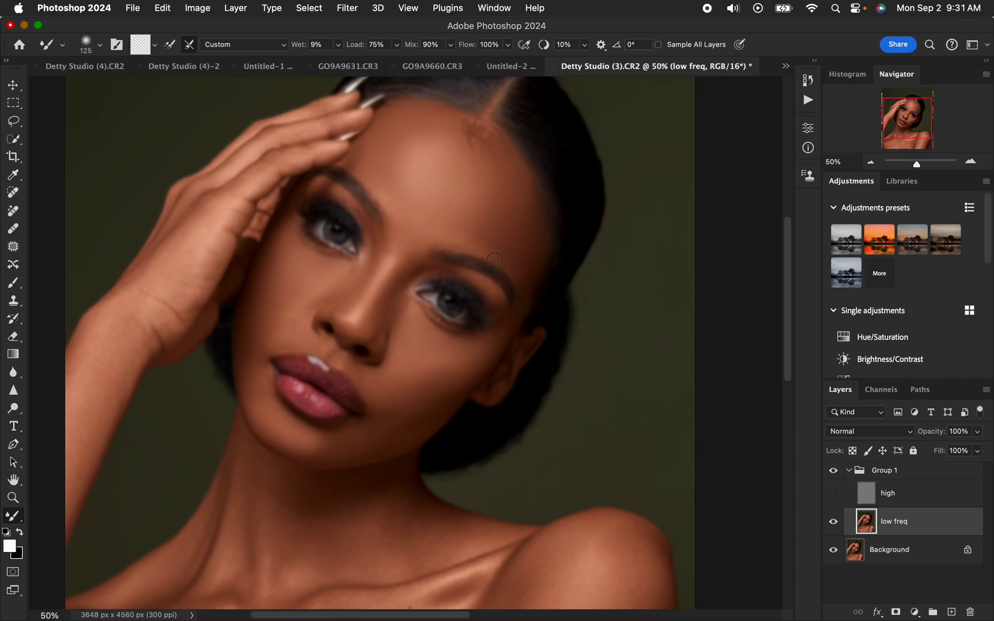
Step: Show the high texture layer and toggle Group 1 to compare before and after
click(834, 494)
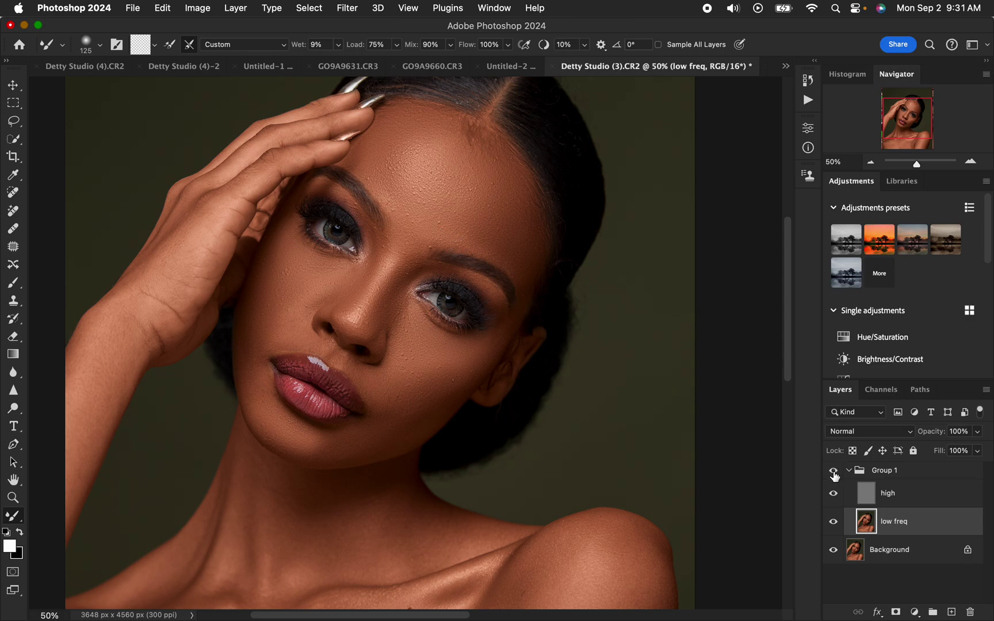
click(834, 472)
click(837, 472)
click(837, 472)
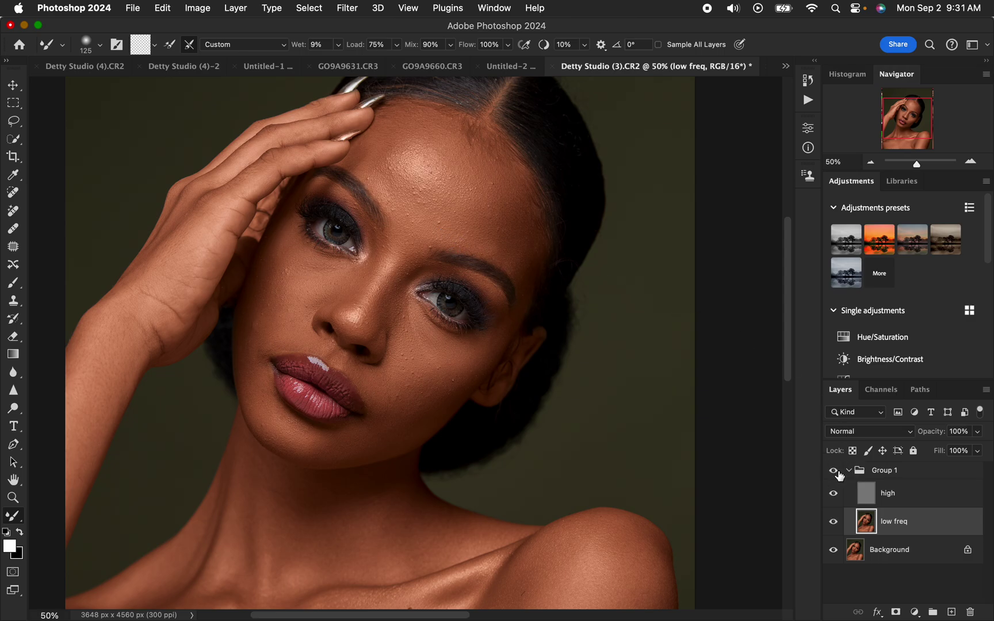
click(838, 472)
click(838, 471)
click(838, 472)
click(840, 473)
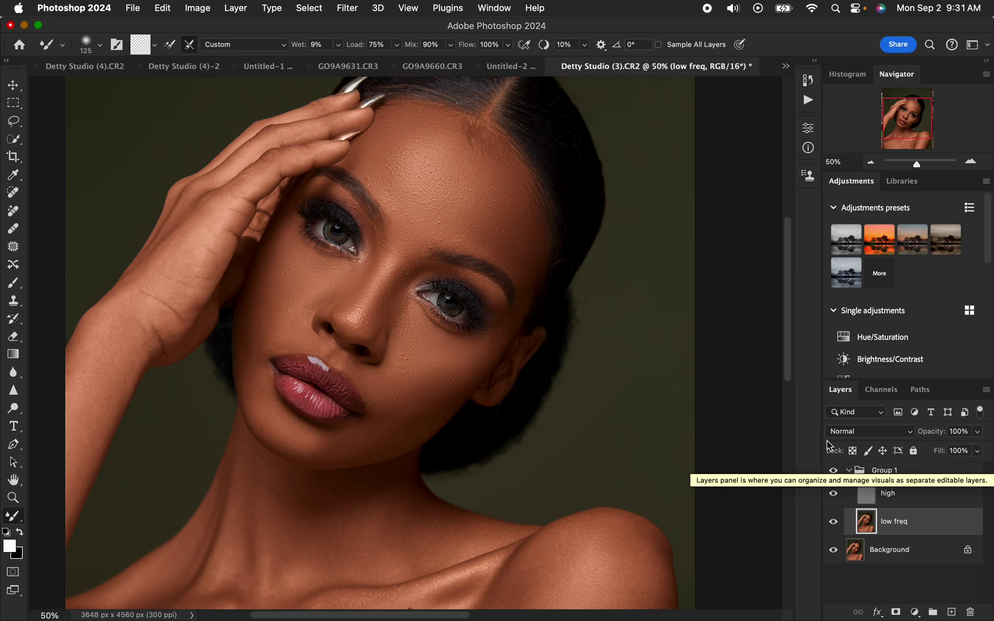
Step: With the high layer hidden, smooth the shoulder and hand, then restore texture and smooth the jaw
key(super+minus)
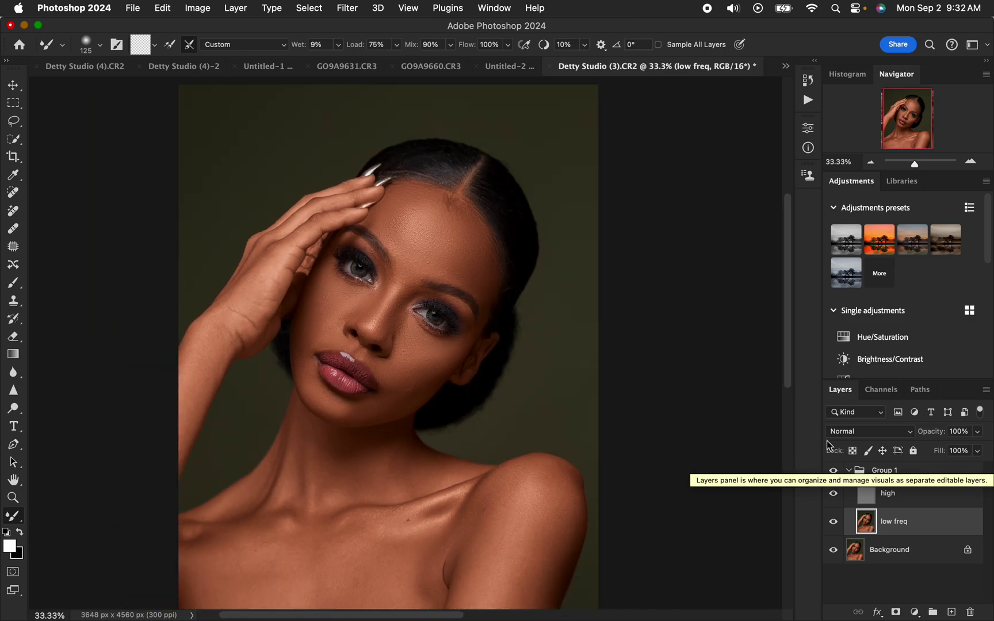
click(838, 495)
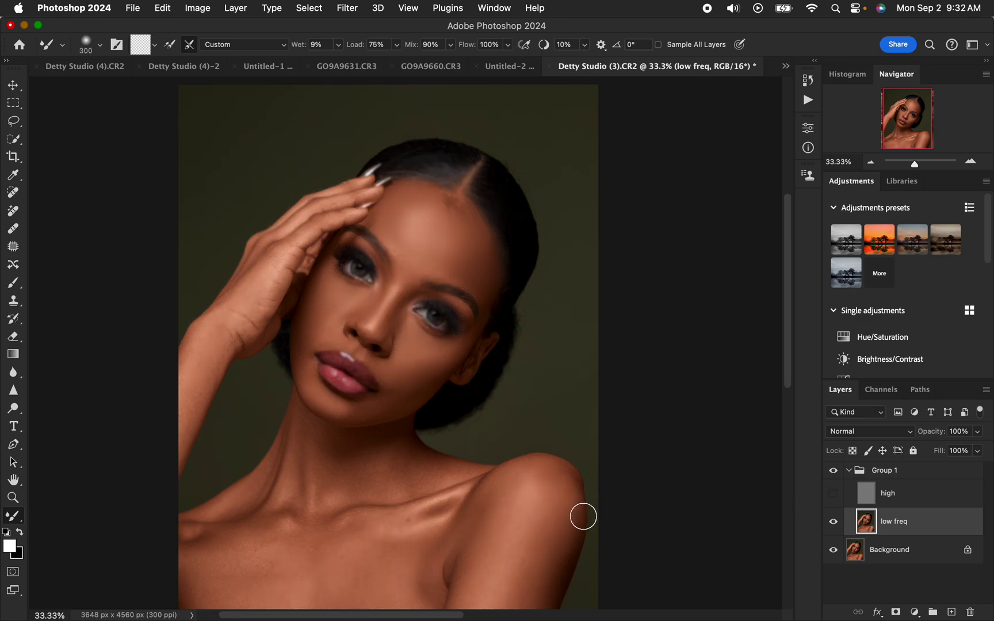
mouse_move(554, 484)
mouse_down()
mouse_move(549, 591)
mouse_move(554, 575)
mouse_move(568, 488)
mouse_move(533, 598)
mouse_move(548, 534)
mouse_move(532, 570)
mouse_move(532, 483)
mouse_move(500, 593)
mouse_move(523, 576)
mouse_move(541, 487)
mouse_move(523, 487)
mouse_move(488, 553)
mouse_move(488, 529)
mouse_move(360, 548)
mouse_move(414, 538)
mouse_move(396, 540)
mouse_move(412, 541)
mouse_move(402, 559)
mouse_move(412, 565)
mouse_move(398, 580)
mouse_move(402, 593)
mouse_move(423, 591)
mouse_move(418, 600)
mouse_move(408, 568)
mouse_move(429, 546)
mouse_move(409, 530)
mouse_move(420, 516)
mouse_move(392, 525)
mouse_move(349, 475)
mouse_move(435, 448)
mouse_up()
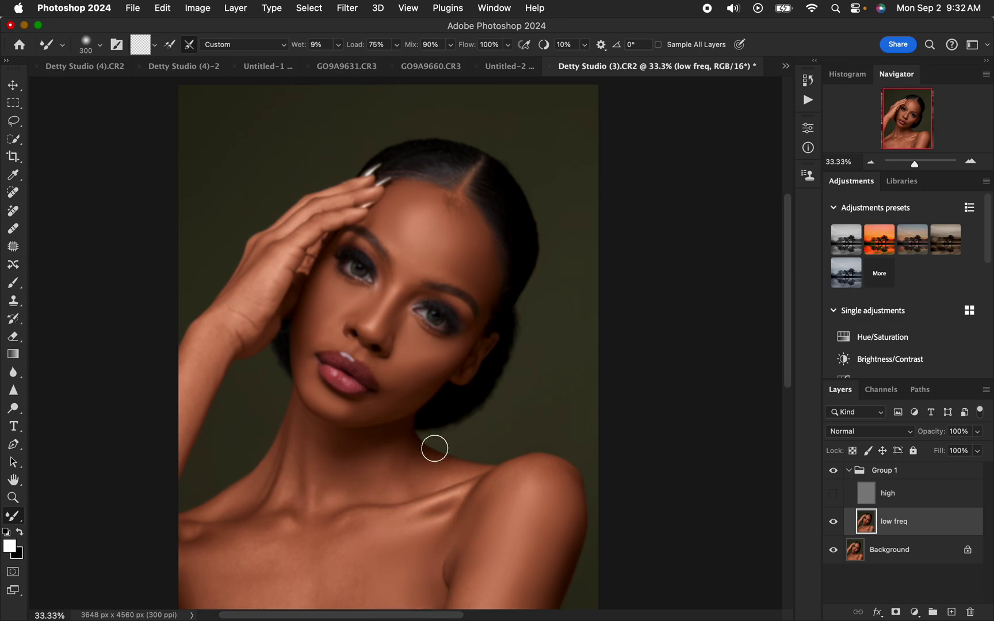
mouse_move(265, 294)
mouse_down()
mouse_move(240, 295)
mouse_move(242, 305)
mouse_up()
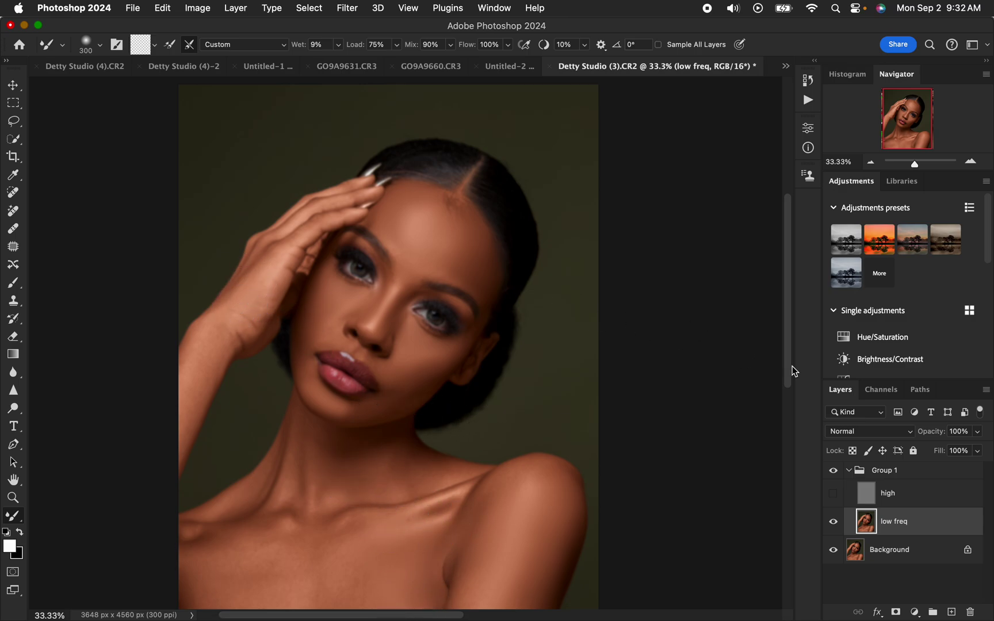
click(834, 496)
mouse_move(418, 385)
mouse_down()
mouse_move(397, 399)
mouse_move(428, 390)
mouse_move(399, 402)
mouse_up()
Step: Toggle Group 1 to compare original and retouched portrait, then collapse Group 1
click(833, 473)
click(833, 473)
click(835, 473)
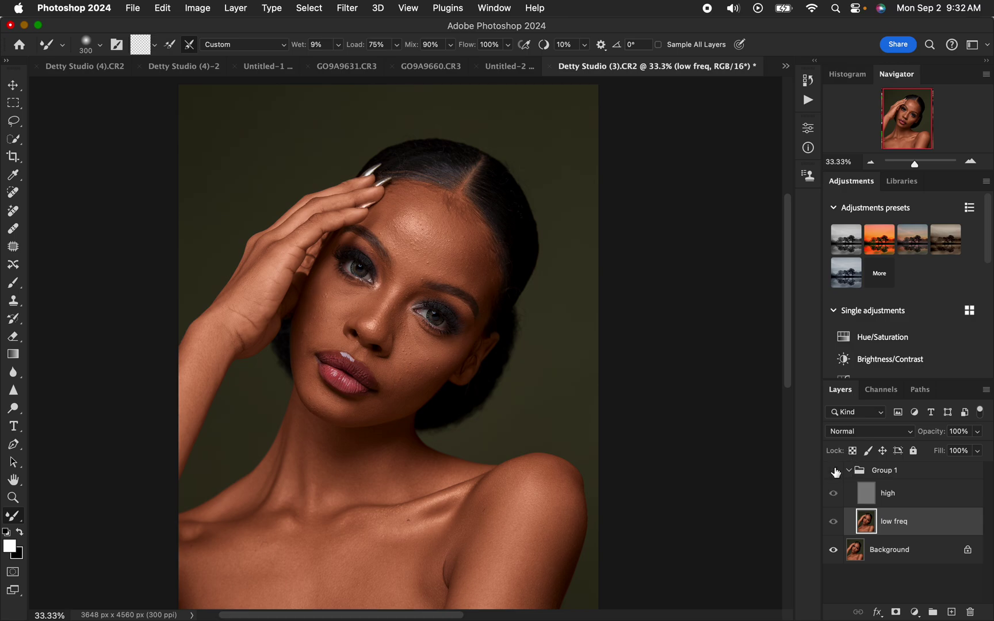
click(837, 473)
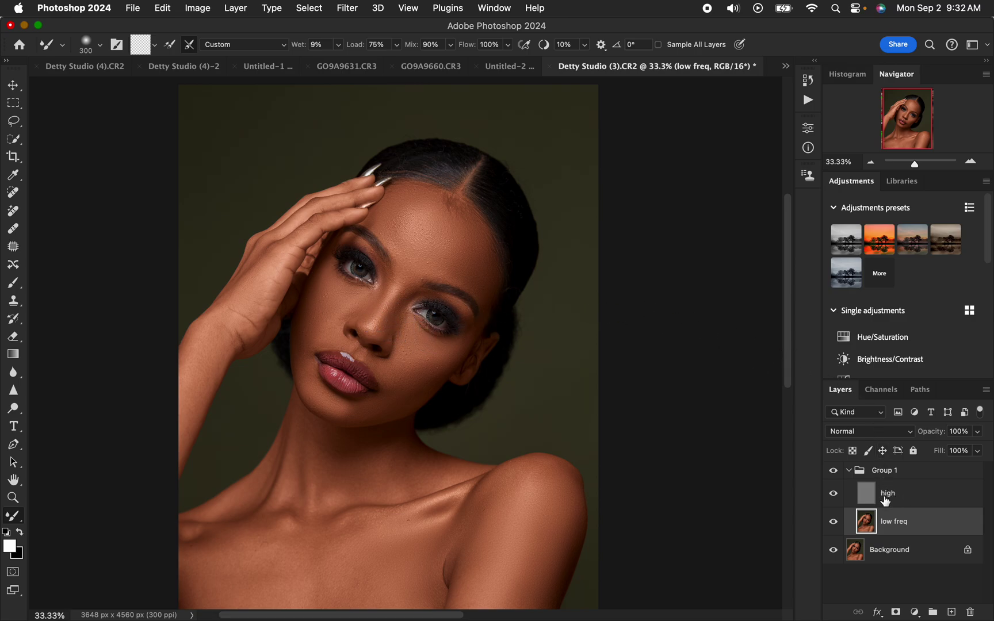
click(850, 473)
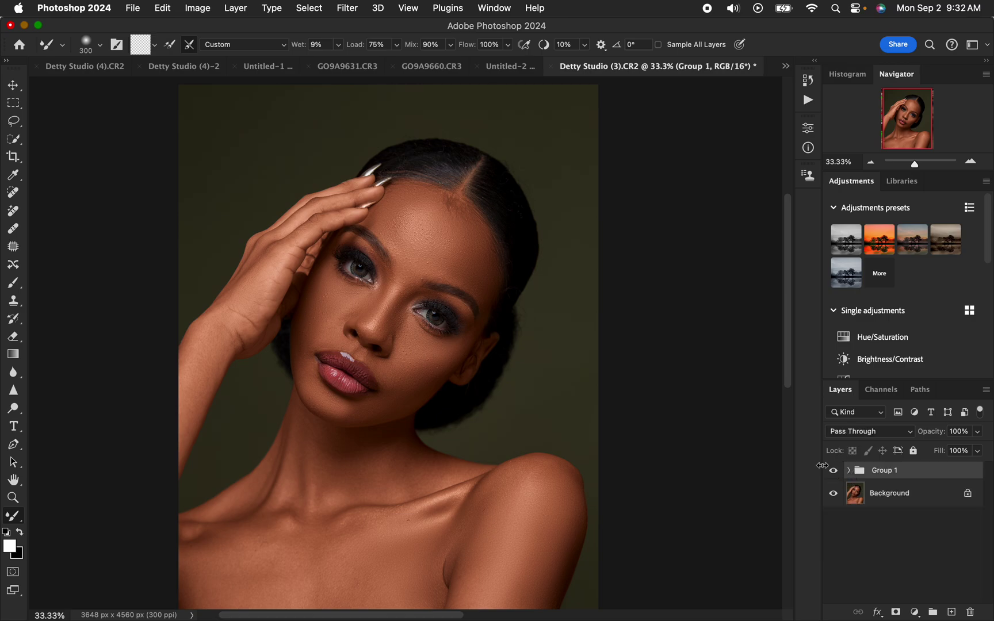